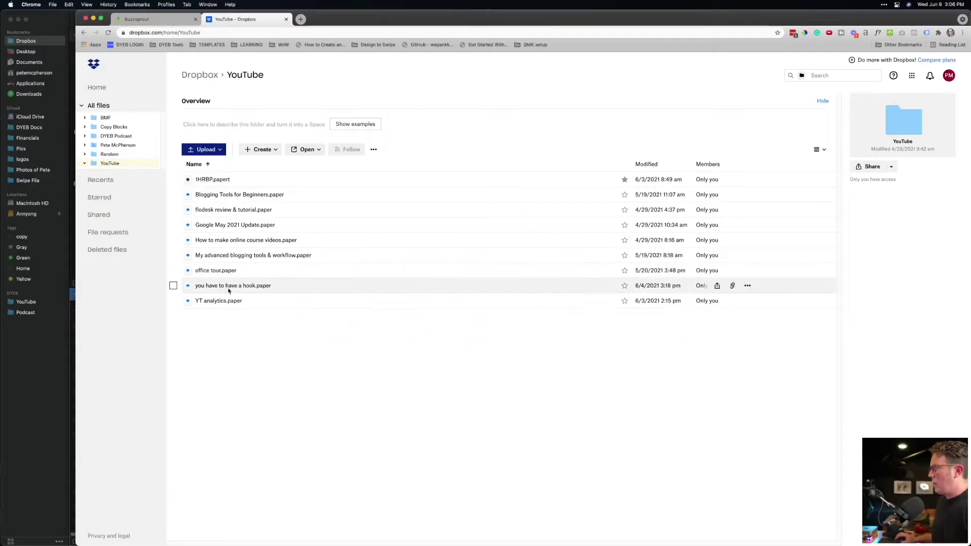
- Open the 'you have to have a hook' Paper document and scroll through its outline
left_click(230, 286)
key("super+Tab")
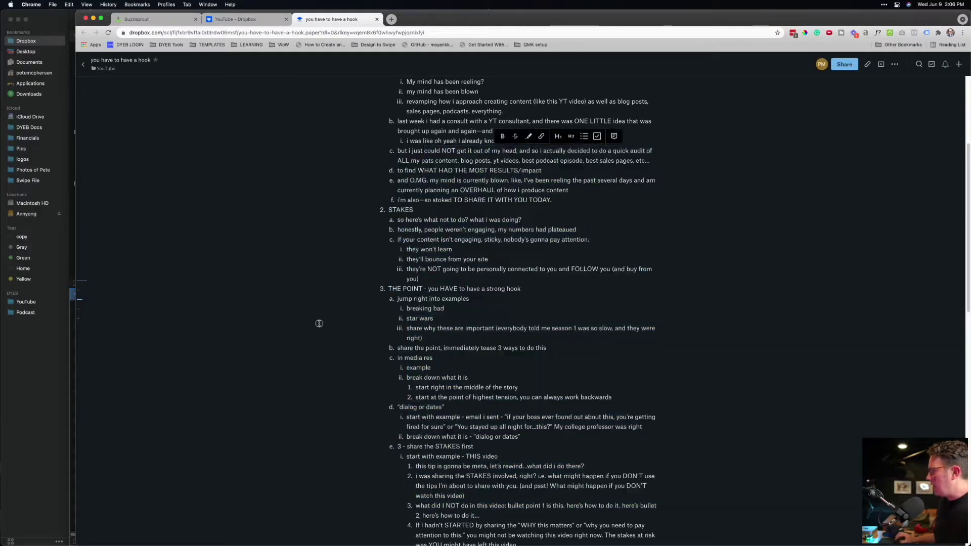
scroll(329, 332, "down", 10)
scroll(398, 321, "down", 6)
scroll(398, 321, "up", 3)
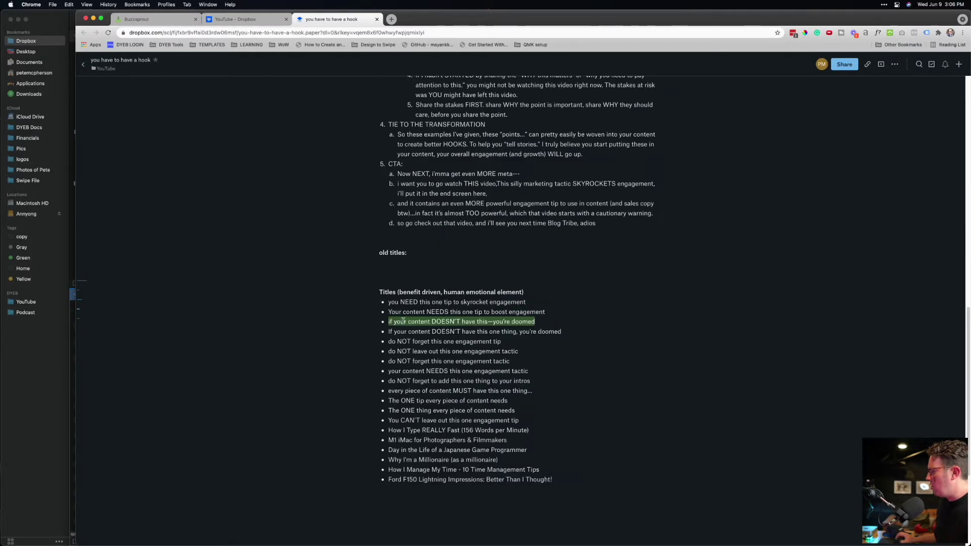
- Select the list of title ideas to review them, then deselect it
left_click(441, 401, "shift")
left_click_drag(559, 481, 396, 302)
left_click(555, 323)
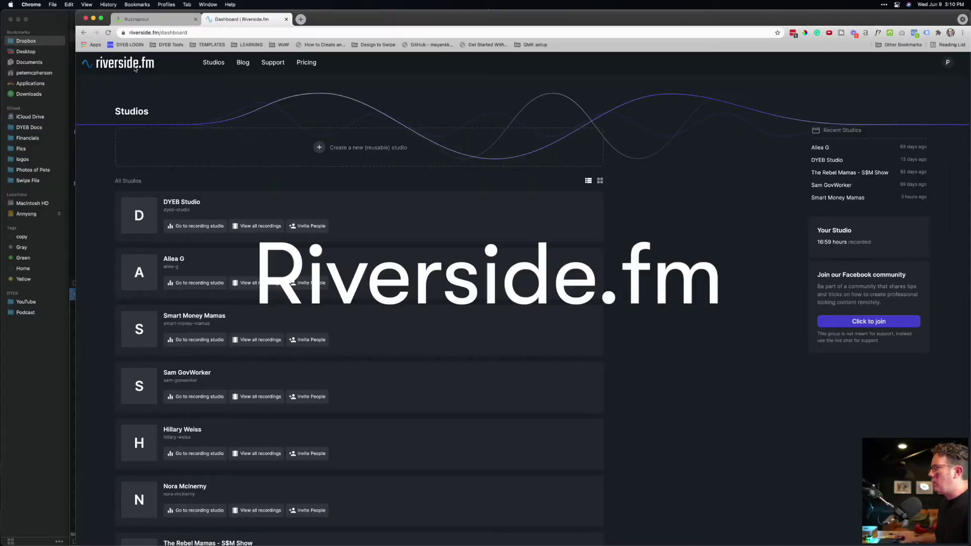
scroll(234, 190, "down", 5)
scroll(236, 192, "up", 5)
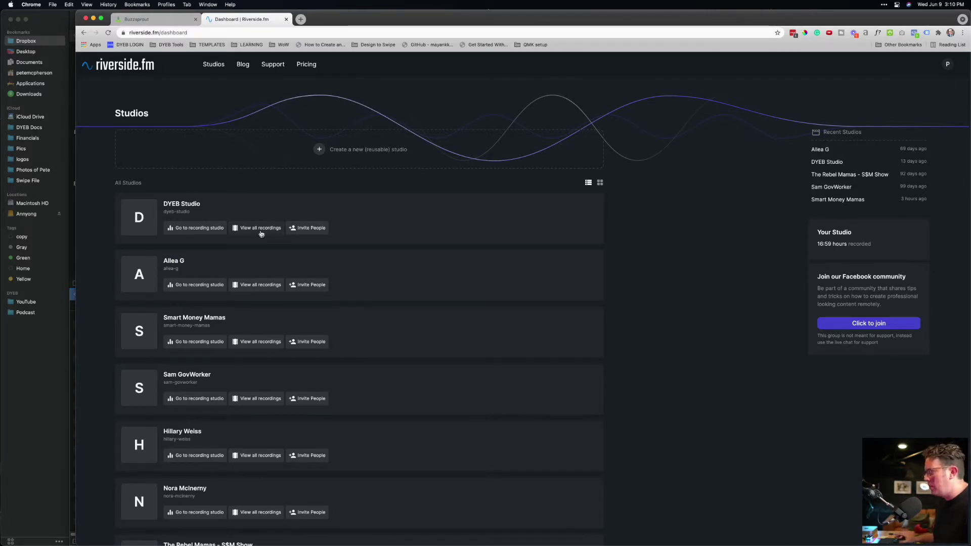
key("alt+space")
type("des")
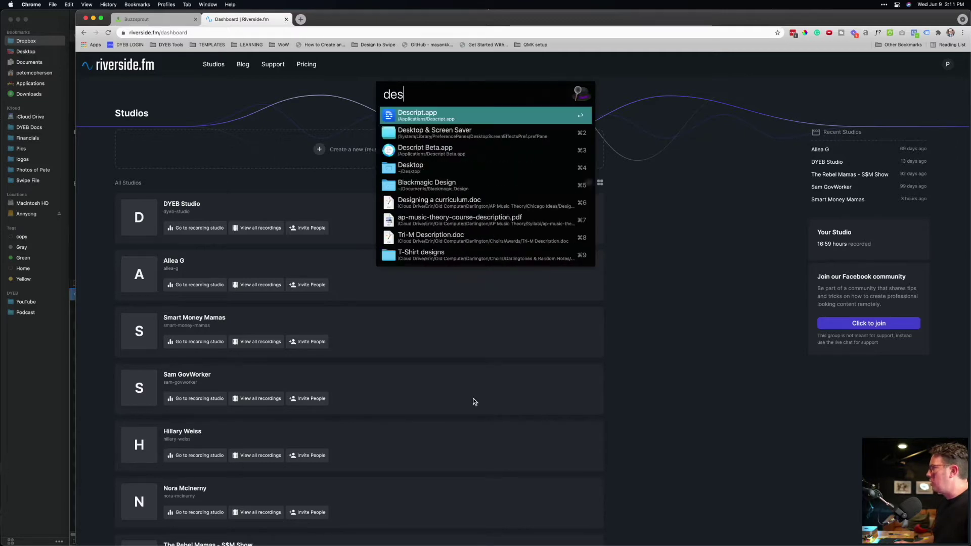
key("Escape")
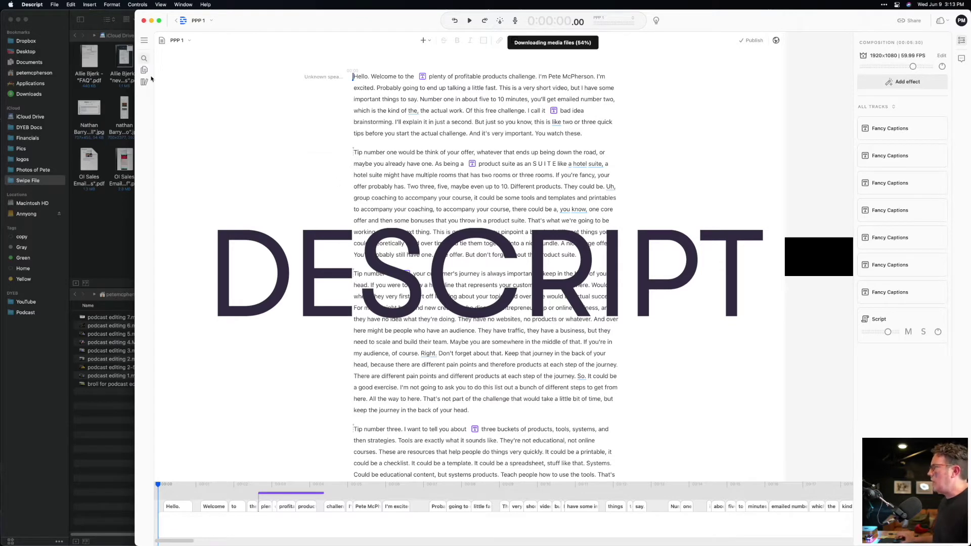
- Open the Track 1 recording bar after the intro and check the Microphone input settings
mouse_move(143, 75)
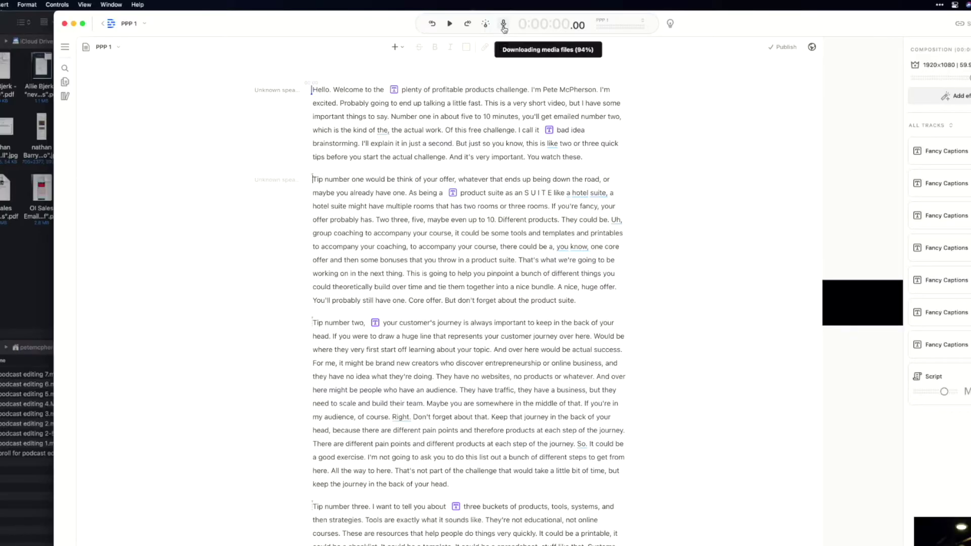
left_click(504, 32)
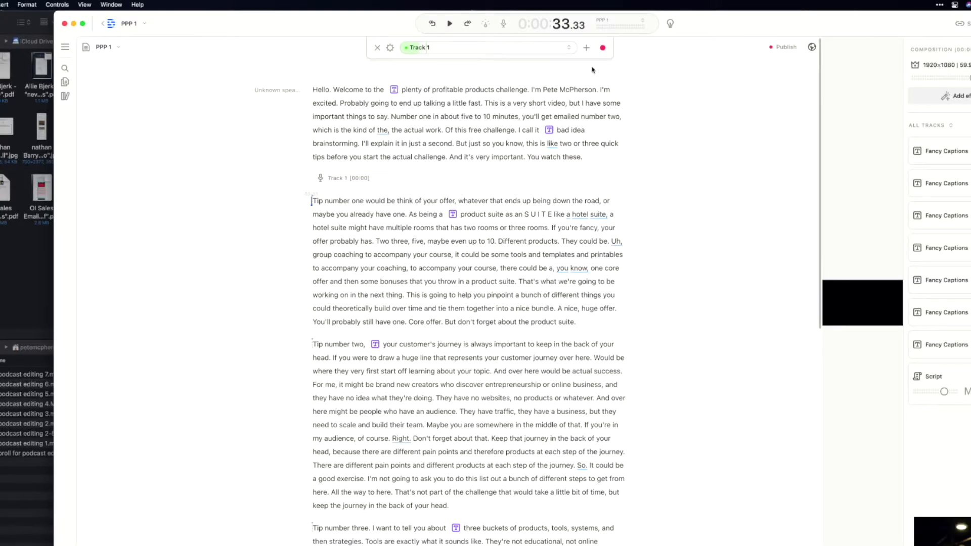
left_click(390, 48)
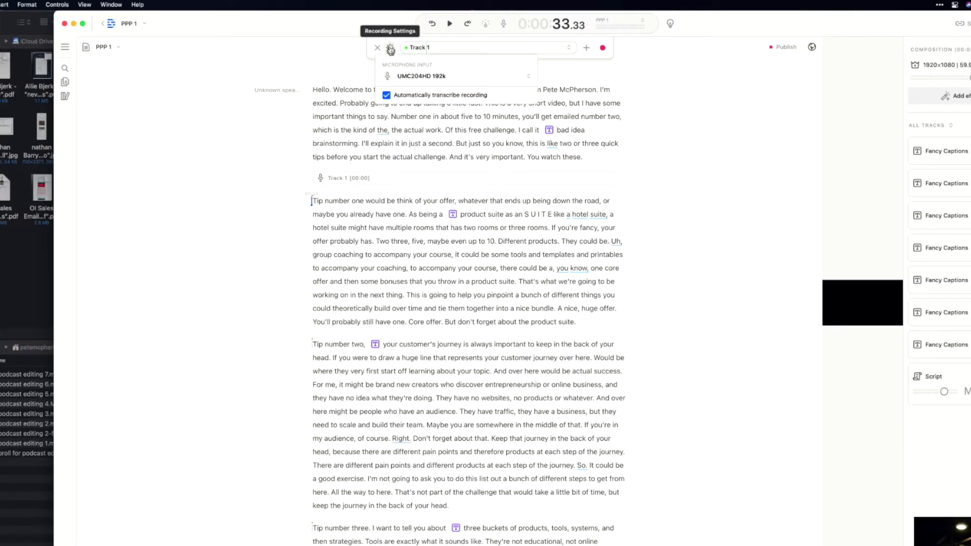
left_click(373, 183)
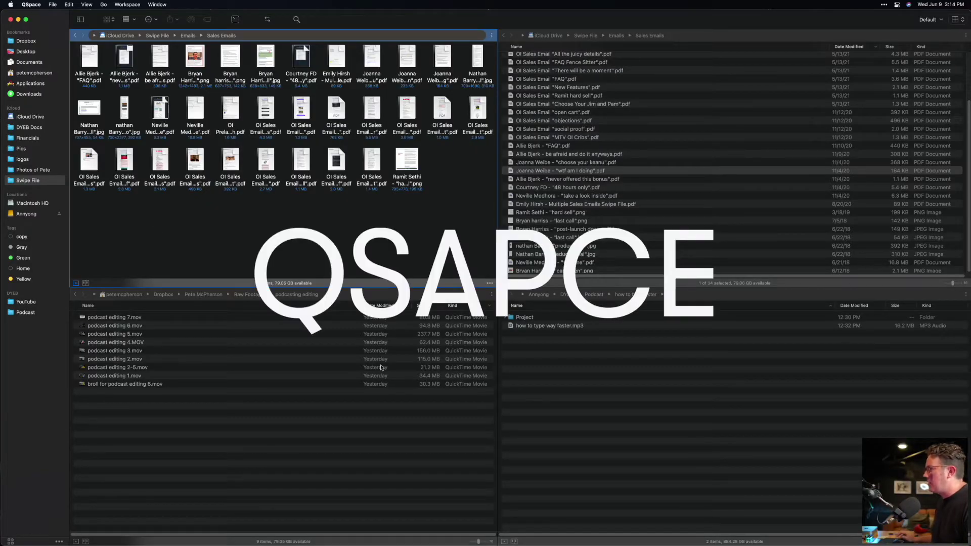
- In QSpace, go to Podcast and open the Intros and Cuts folder, then return to Descript
left_click(650, 232)
left_click(564, 424)
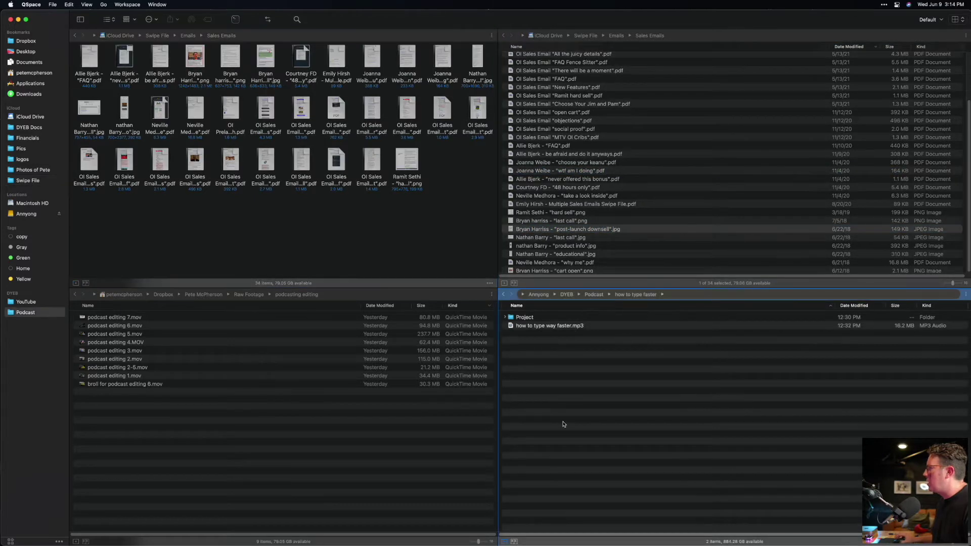
left_click(16, 313)
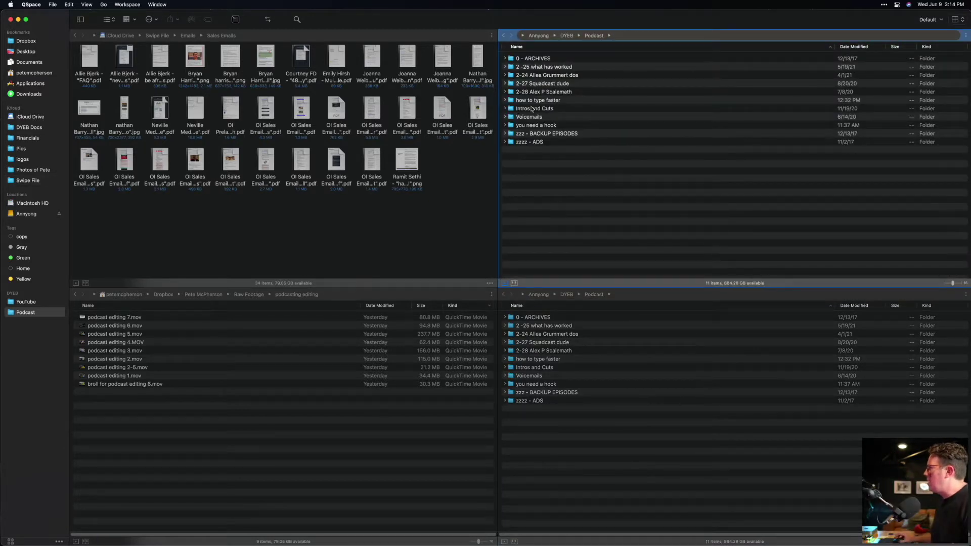
double_click(523, 109)
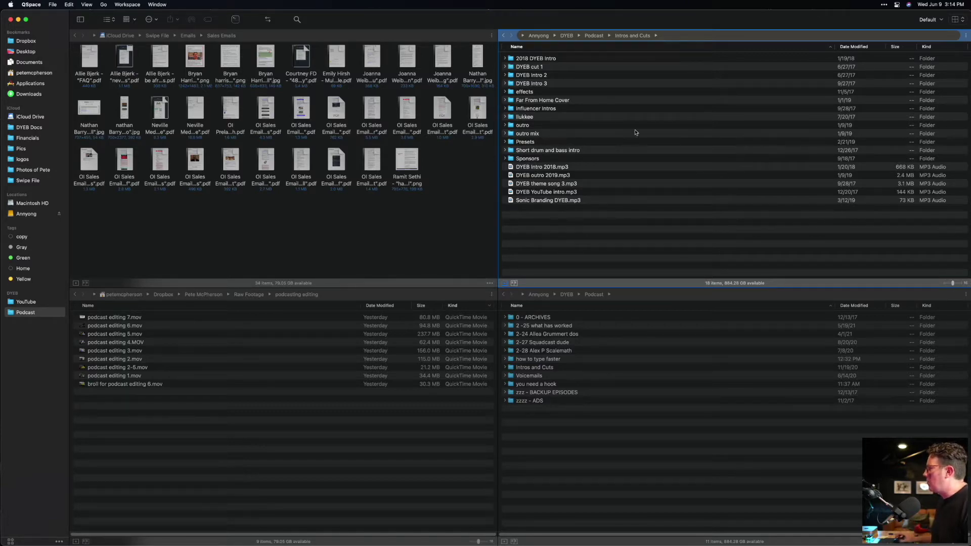
key("super+Tab")
key("super+Tab")
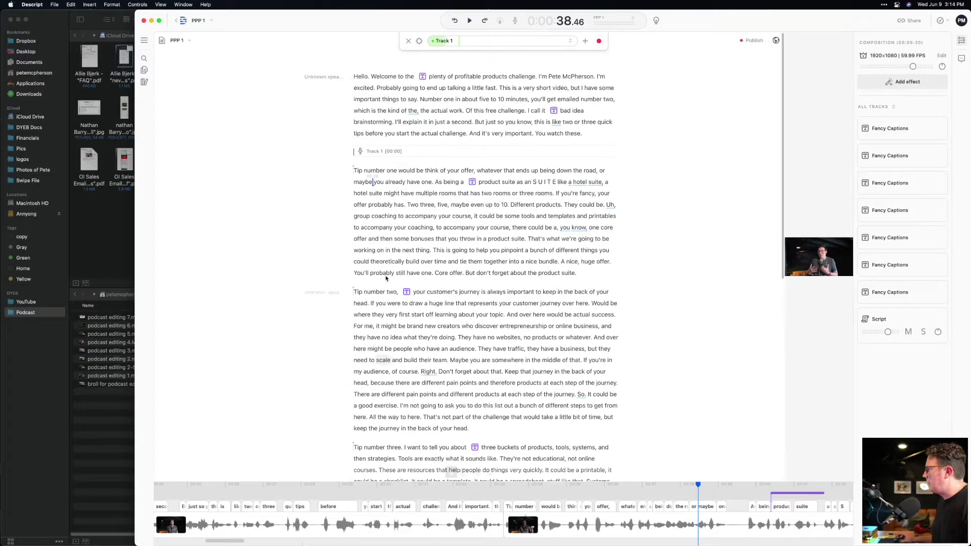
- Widen the Descript window and drop Sonic Branding DYEB.mp3 from QSpace at the script's start
scroll(275, 508, "down", 3)
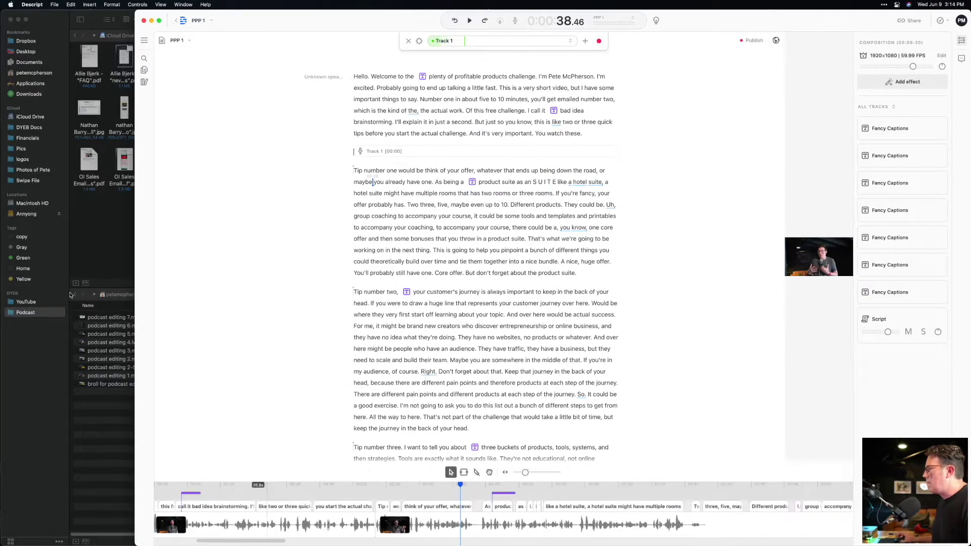
left_click_drag(134, 267, 105, 267)
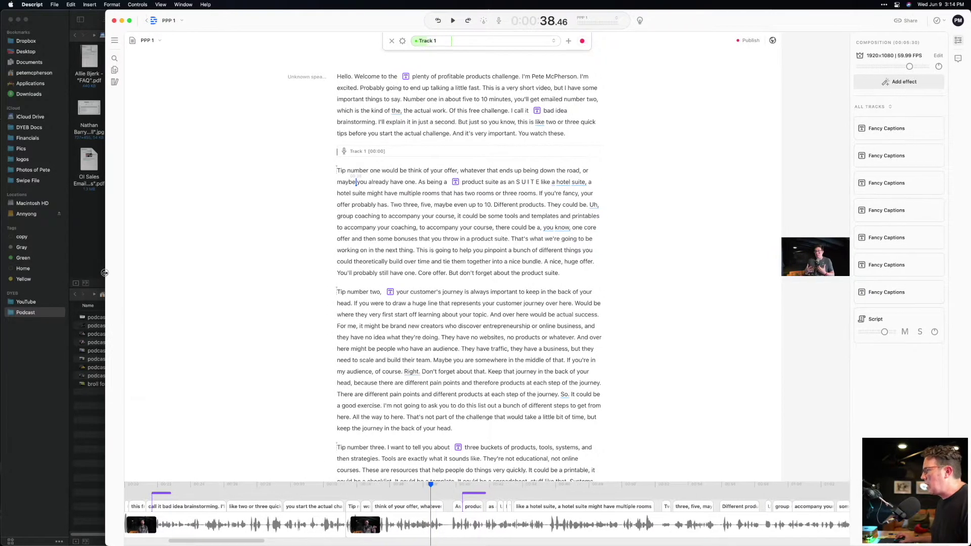
scroll(256, 516, "down", 2)
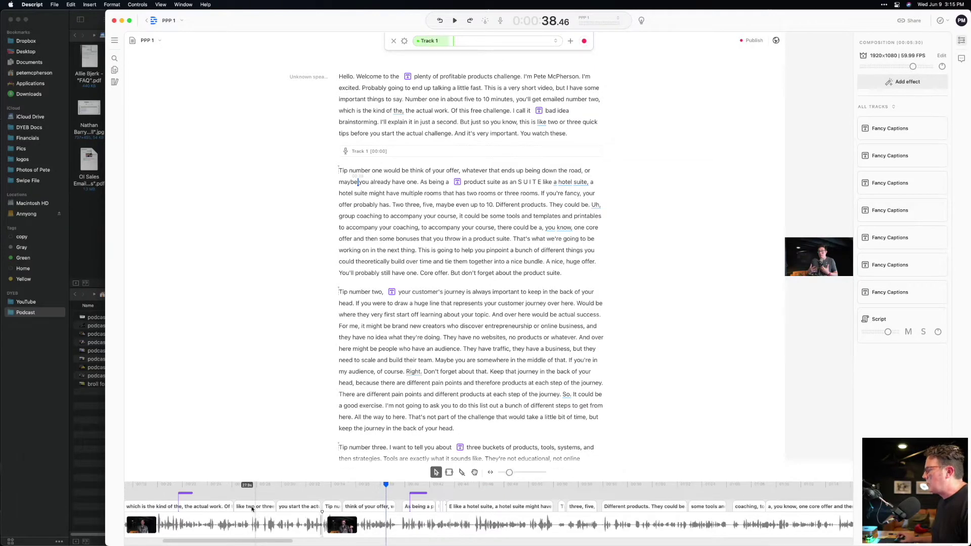
scroll(255, 509, "down", 2)
key("super+Tab")
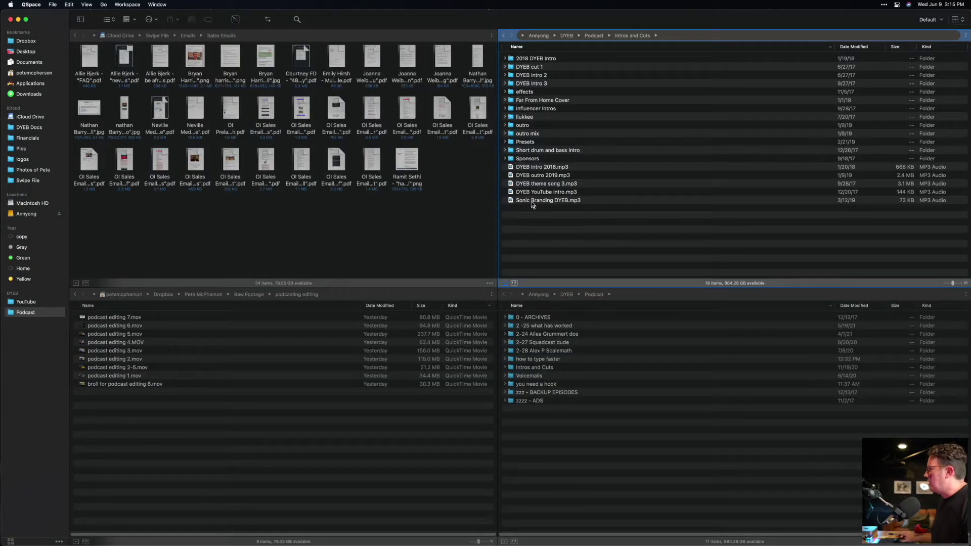
mouse_move(542, 201)
left_mouse_down()
mouse_move(560, 268)
mouse_move(951, 257)
mouse_move(197, 506)
mouse_move(225, 496)
left_mouse_up()
key("super+Tab")
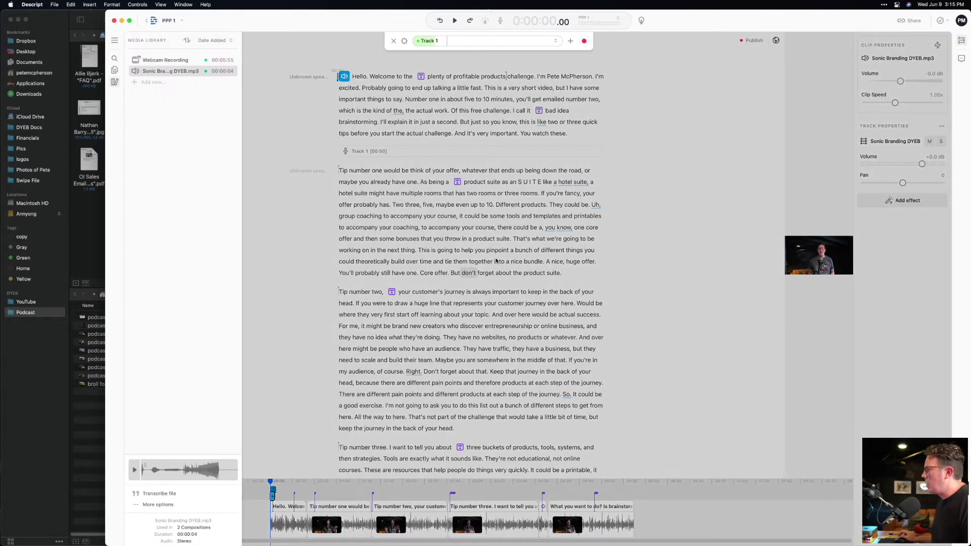
left_click(349, 83)
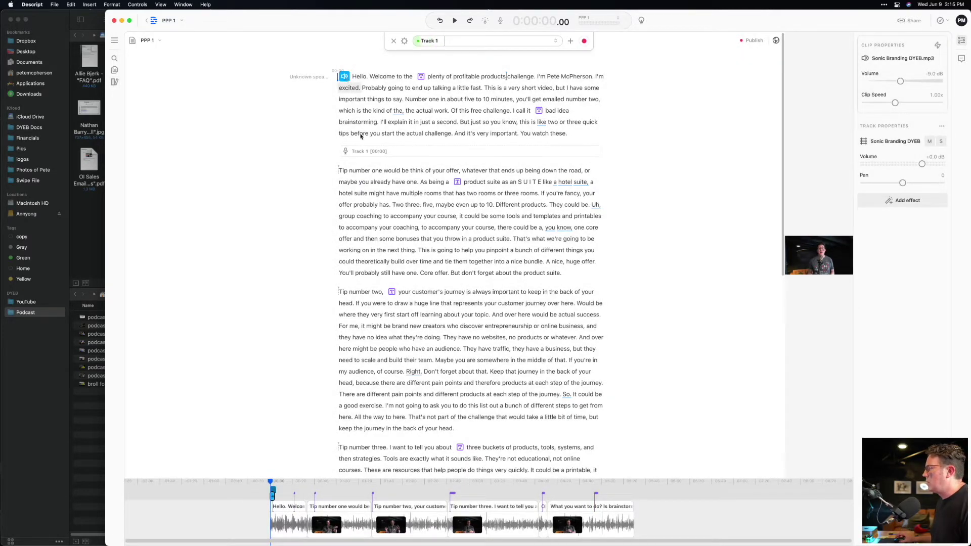
- Scroll the PPP 1 script and timeline to review the tracks, including Sonic Branding DYEB
scroll(265, 526, "up", 3)
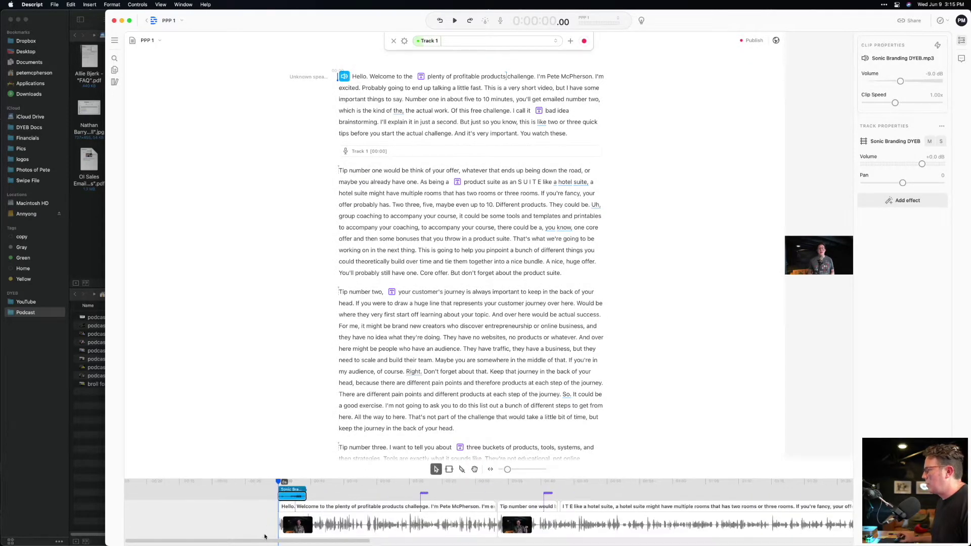
scroll(264, 536, "up", 3)
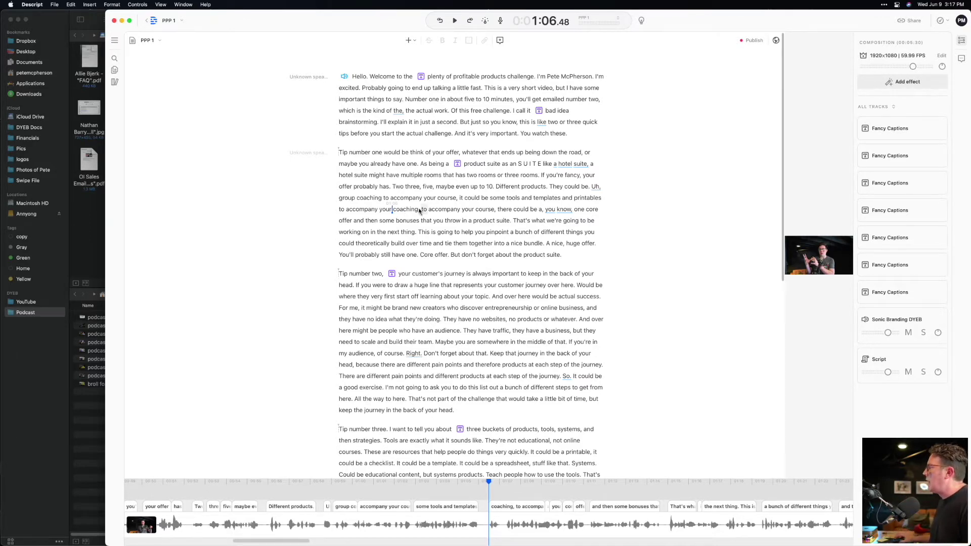
scroll(419, 211, "down", 5)
- Review the available export formats under Share > Export, then close them
scroll(419, 211, "up", 5)
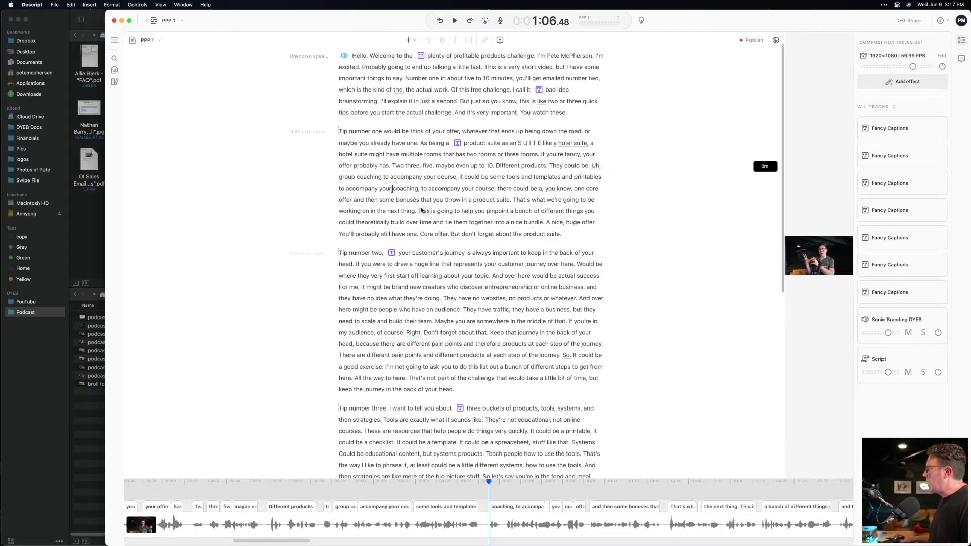
left_click(909, 20)
left_click(497, 36)
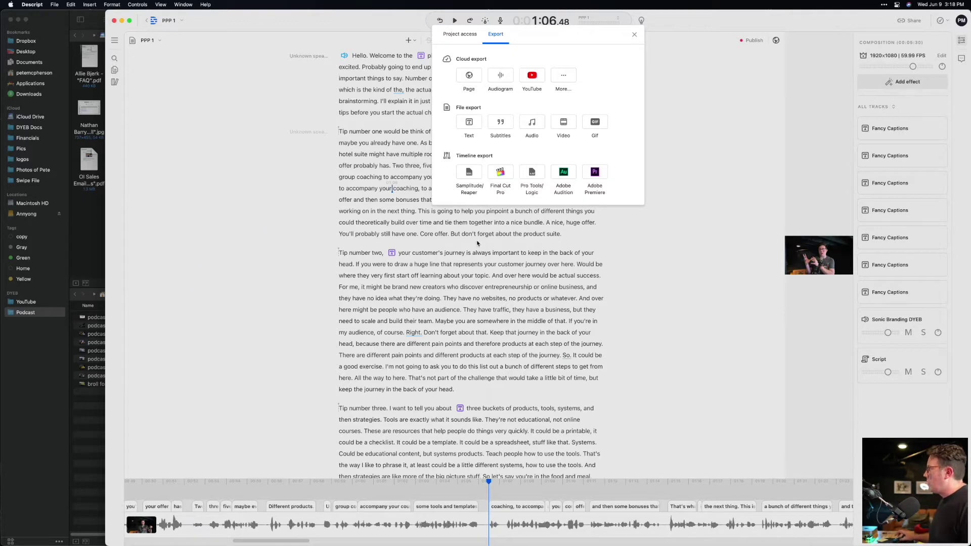
left_click(634, 34)
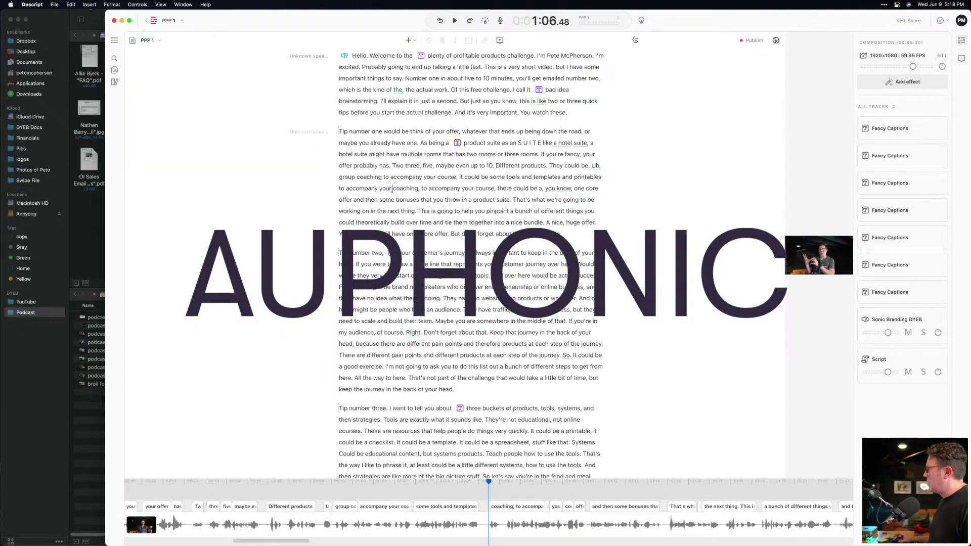
- Bring up the Audio Effects list for the PPP 1 composition
left_click(904, 81)
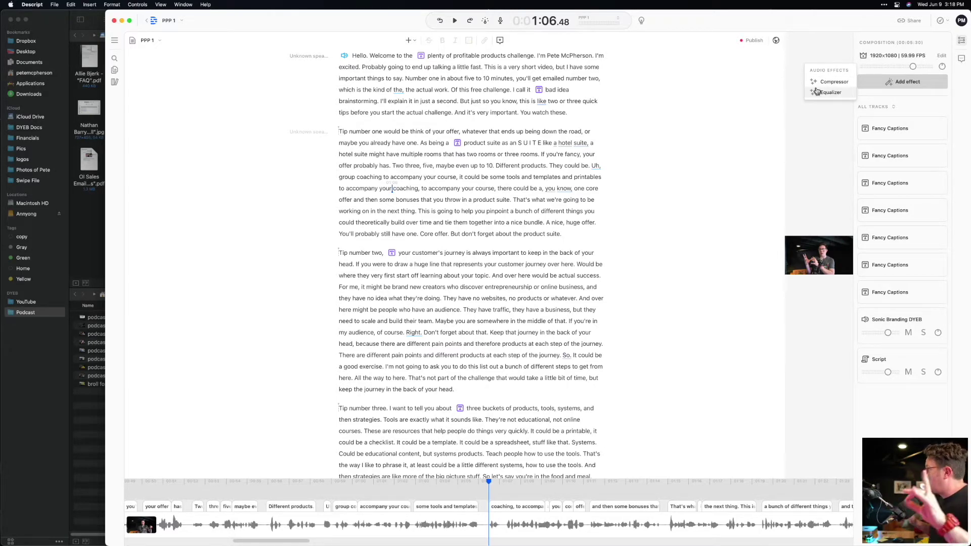
scroll(459, 189, "down", 1)
scroll(458, 190, "up", 3)
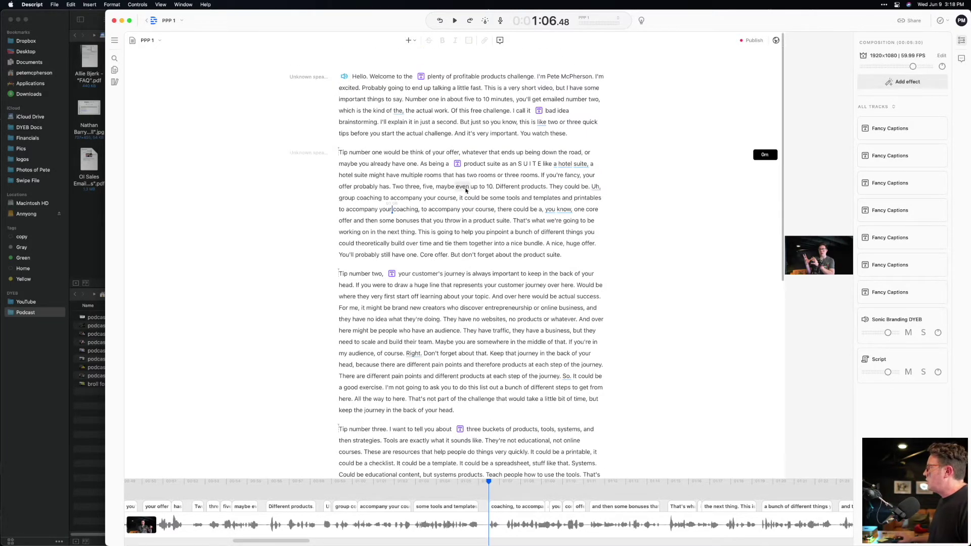
left_click(918, 84)
left_click(835, 82)
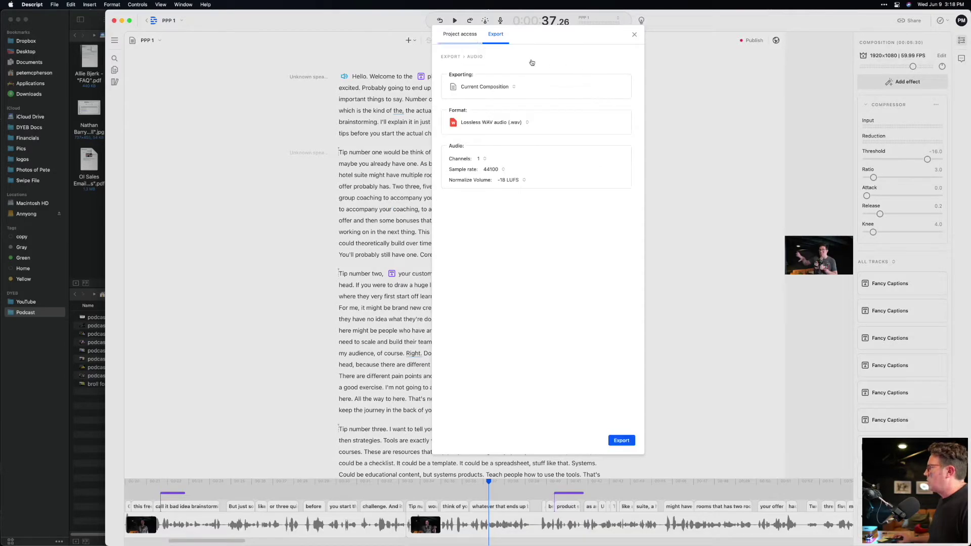
left_click(486, 123)
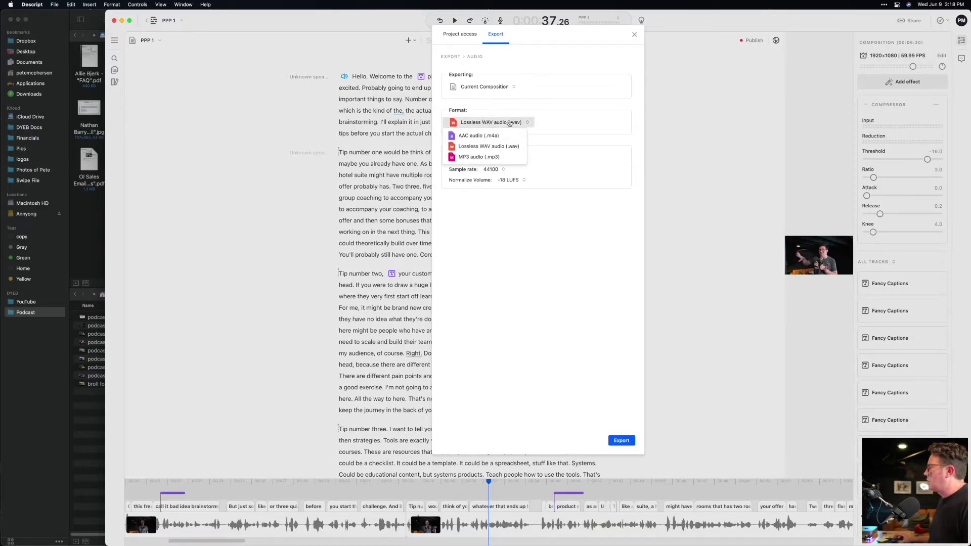
left_click(501, 101)
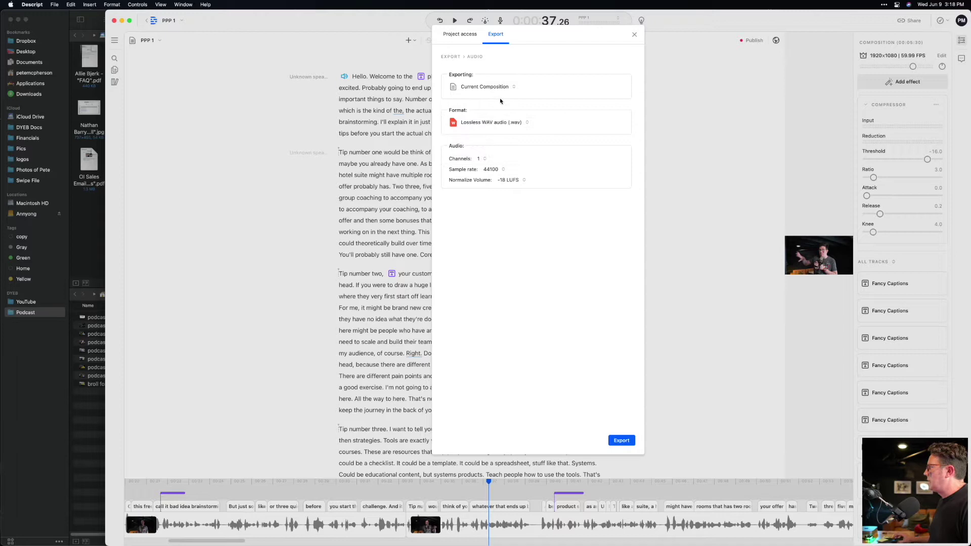
left_click(511, 180)
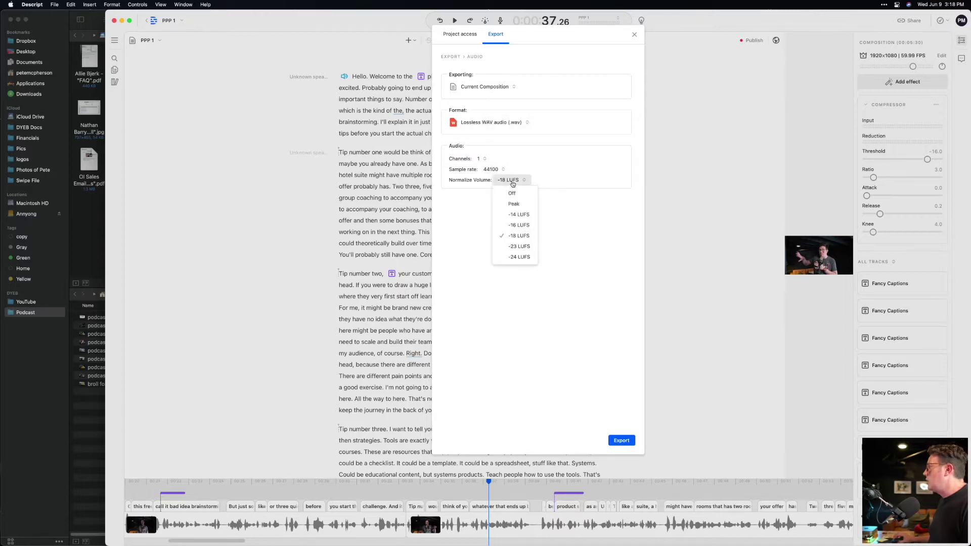
left_click(523, 236)
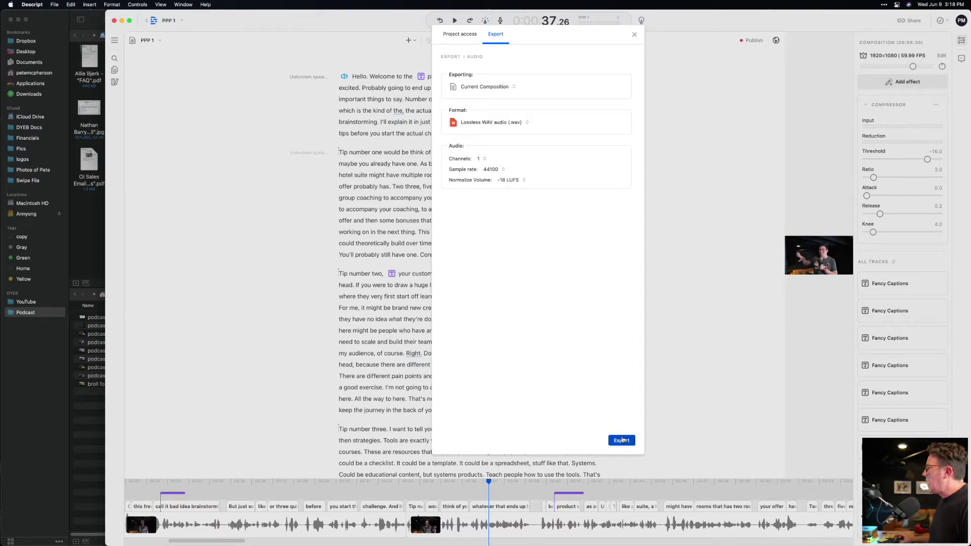
key("Return")
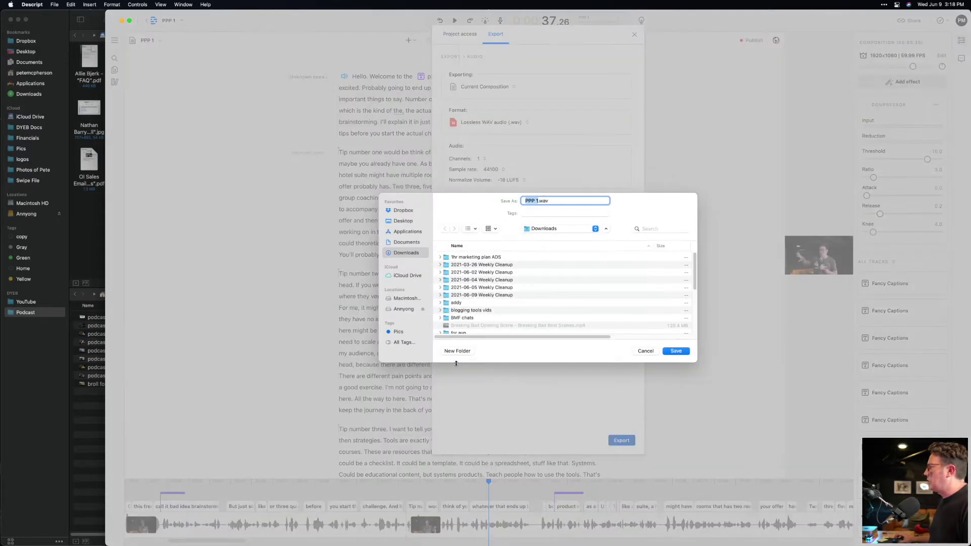
left_click(407, 310)
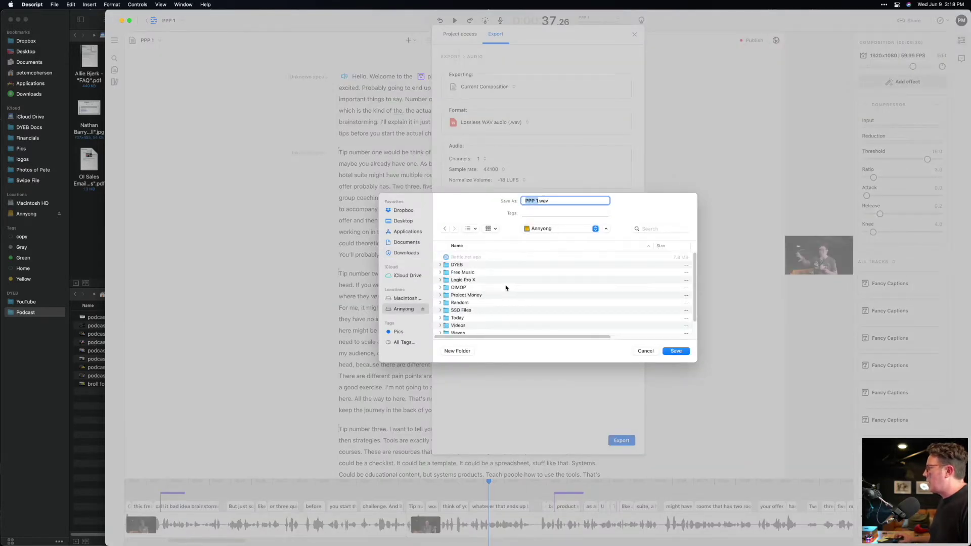
double_click(459, 265)
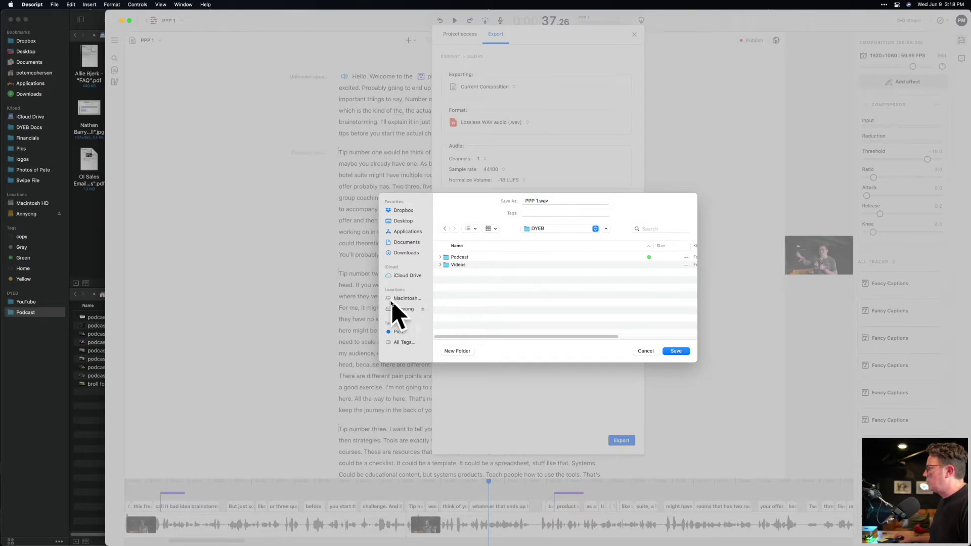
double_click(460, 257)
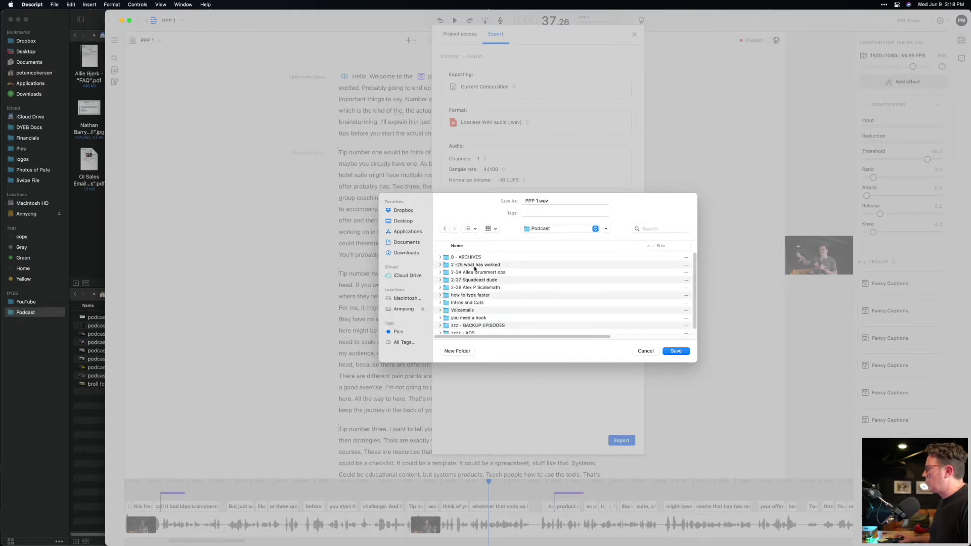
double_click(465, 295)
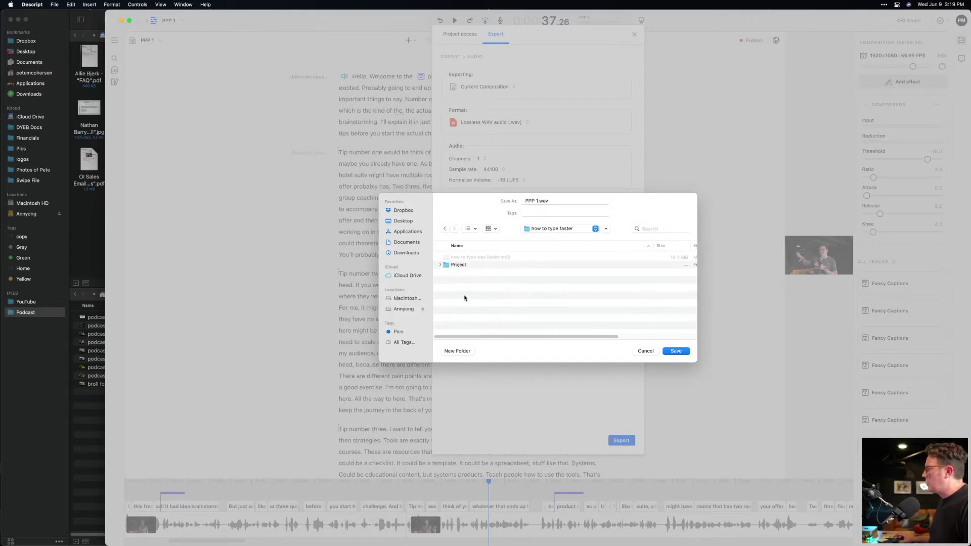
left_click(642, 351)
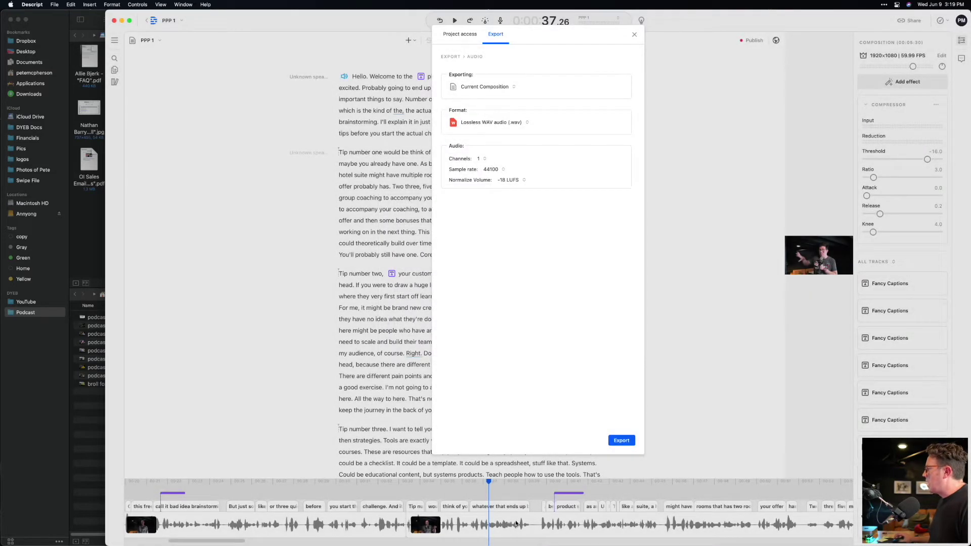
key("super+Tab")
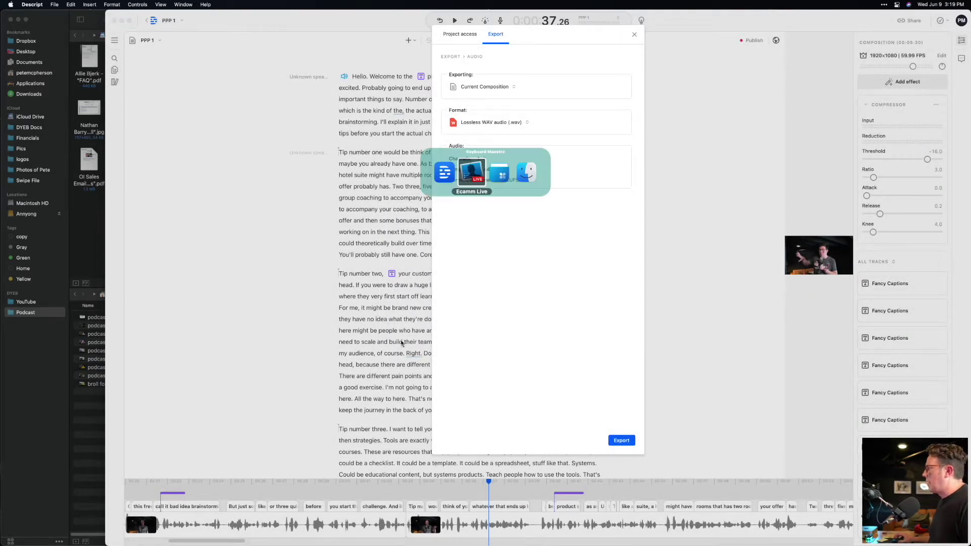
key("Return")
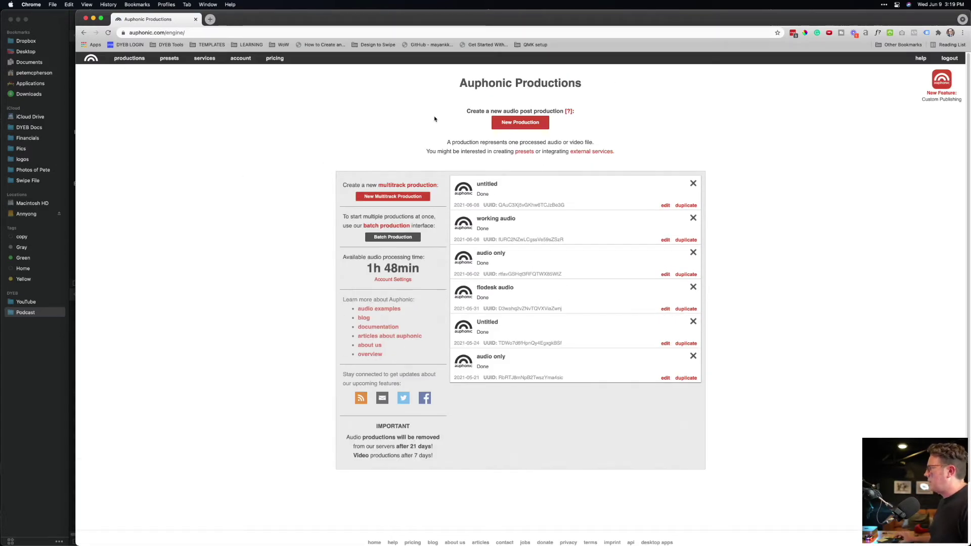
- Start a new Auphonic production and pick a wav recording from the 2-27 Squadcast dude folder
left_click(521, 125)
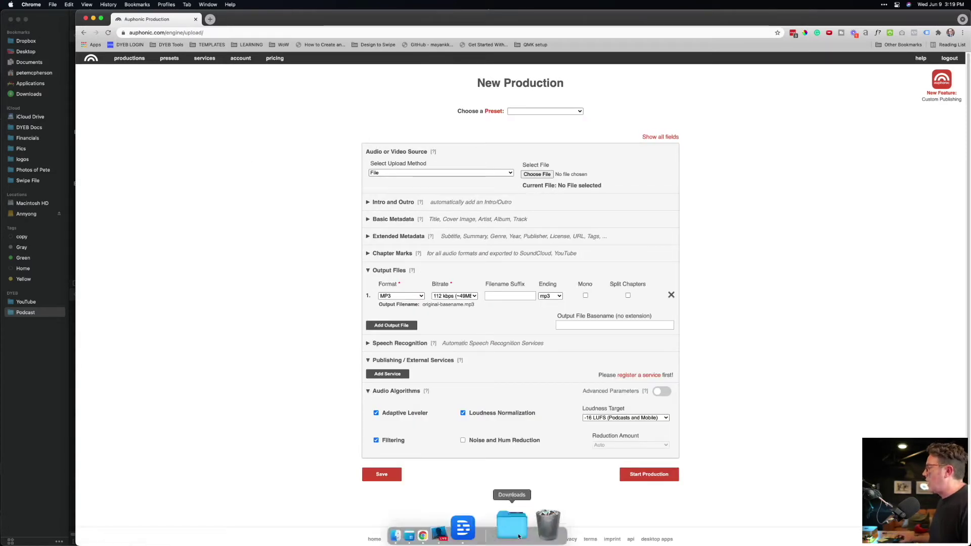
left_click(512, 529)
double_click(547, 344)
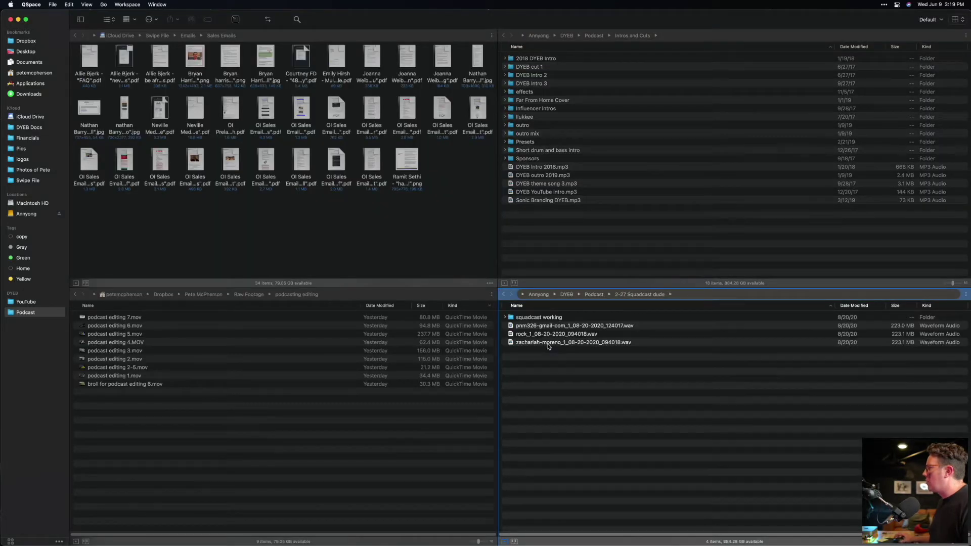
left_click(535, 327)
left_click(539, 342)
key("super+Tab")
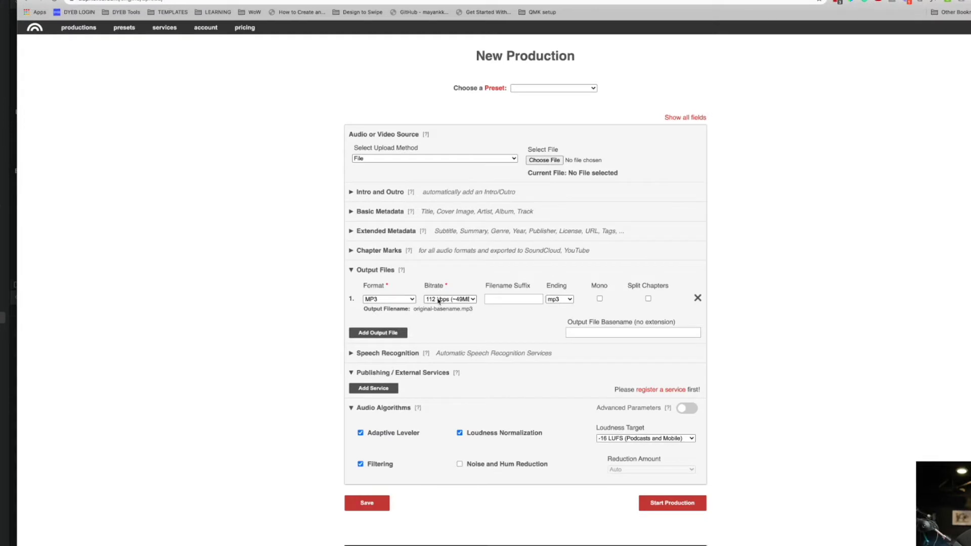
- Set the MP3 output to 96 kbps mono and enable Noise and Hum Reduction
left_click(446, 296)
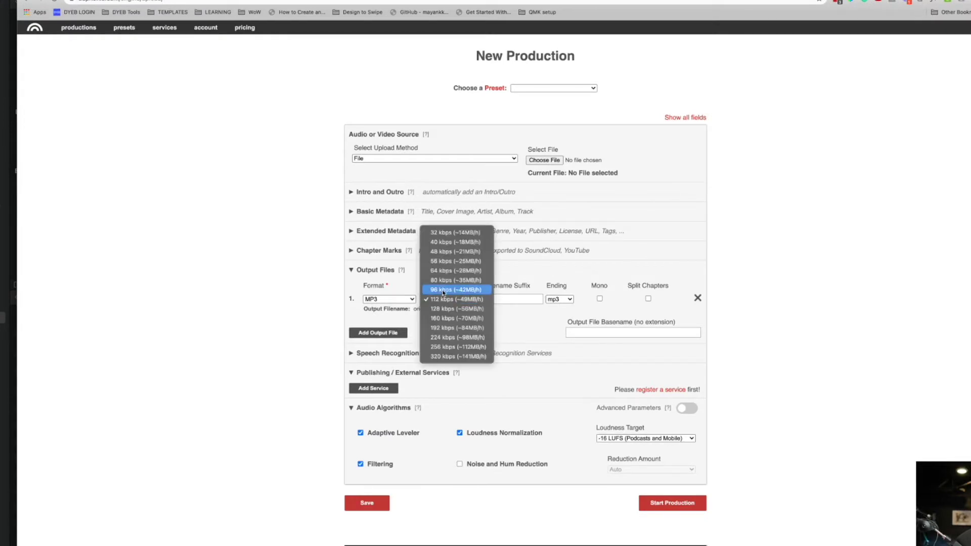
left_click(444, 291)
left_click(440, 300)
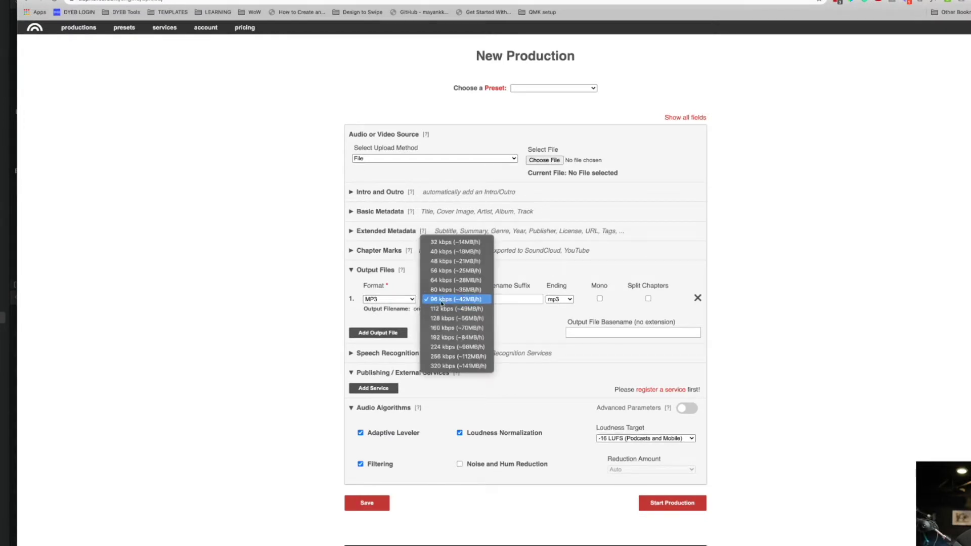
left_click(533, 310)
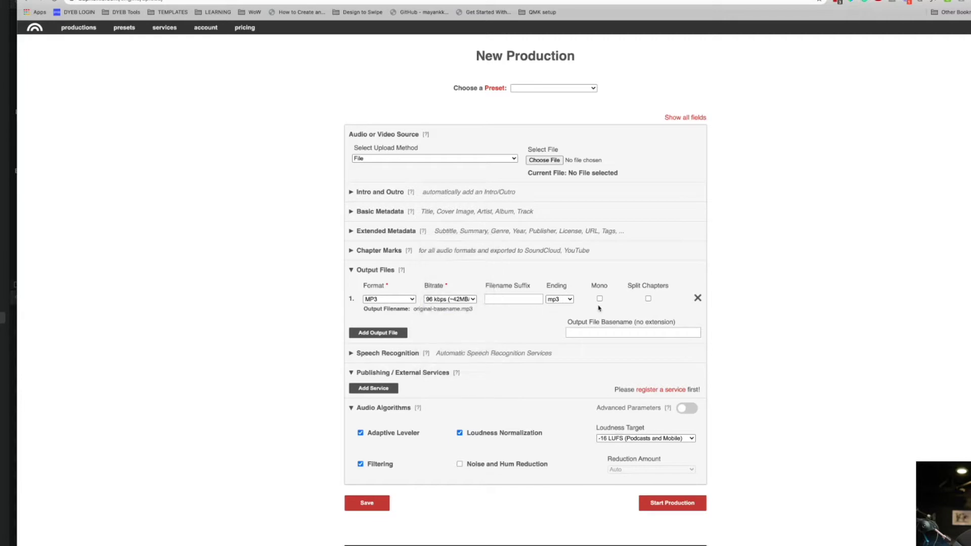
left_click(599, 298)
left_click(527, 499)
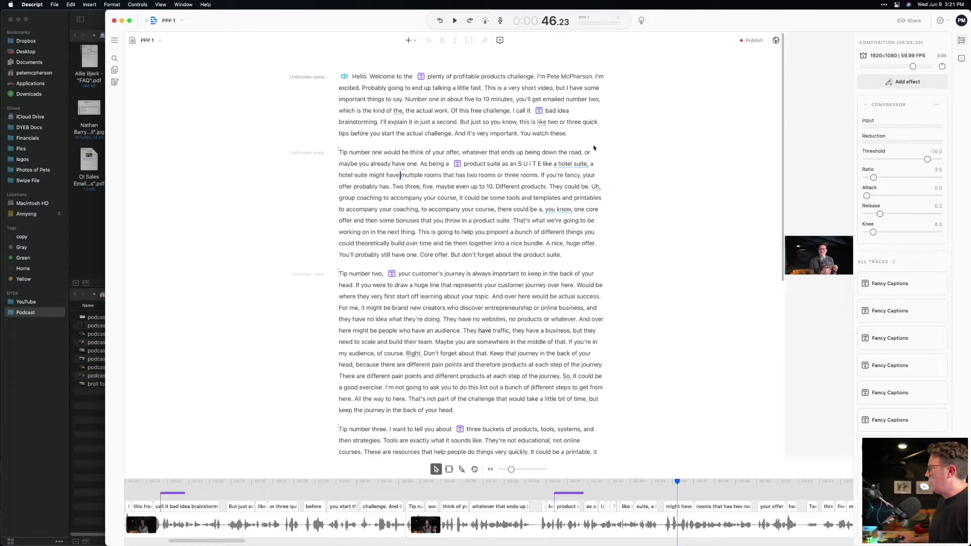
- Choose the Pro Tools/Logic (.aaf) timeline export, start it, then cancel the save dialog
left_click(911, 20)
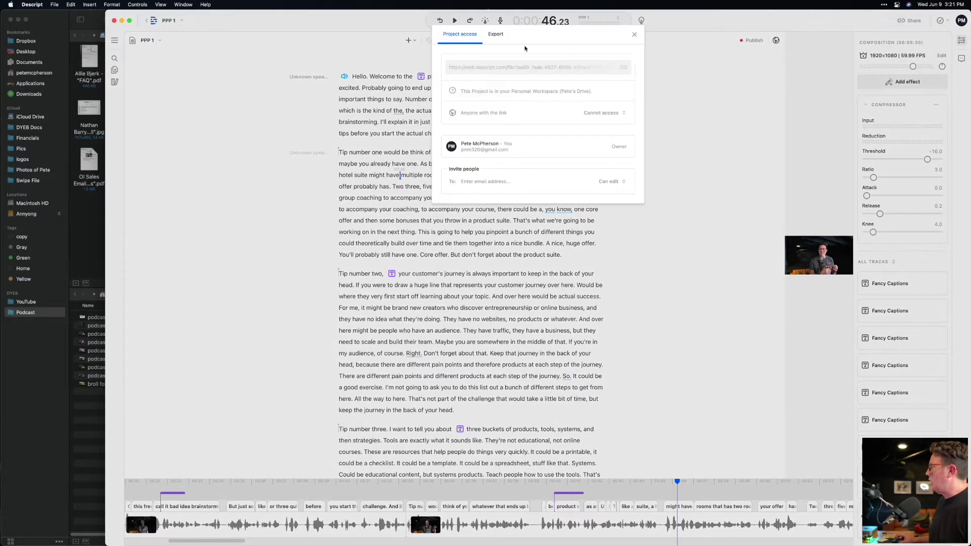
left_click(496, 34)
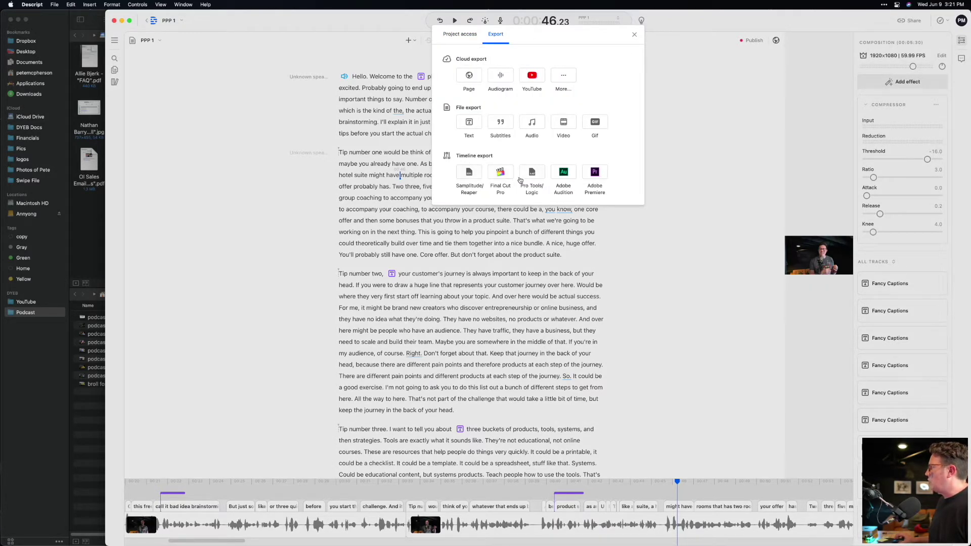
left_click(531, 176)
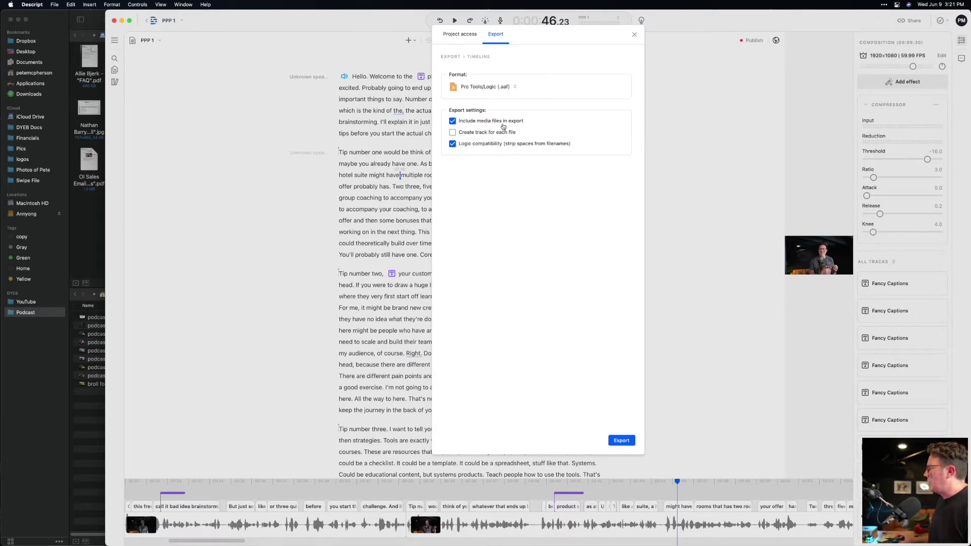
left_click(622, 440)
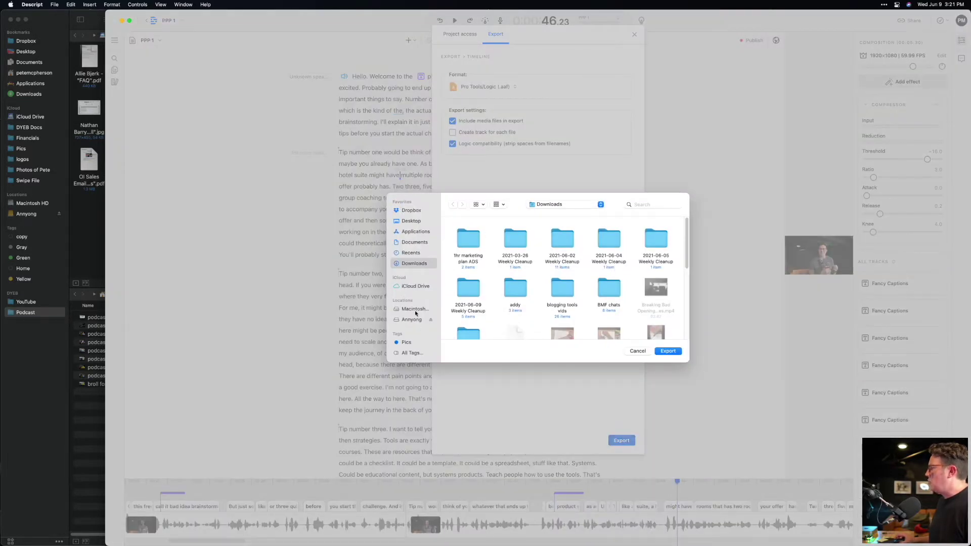
left_click(638, 351)
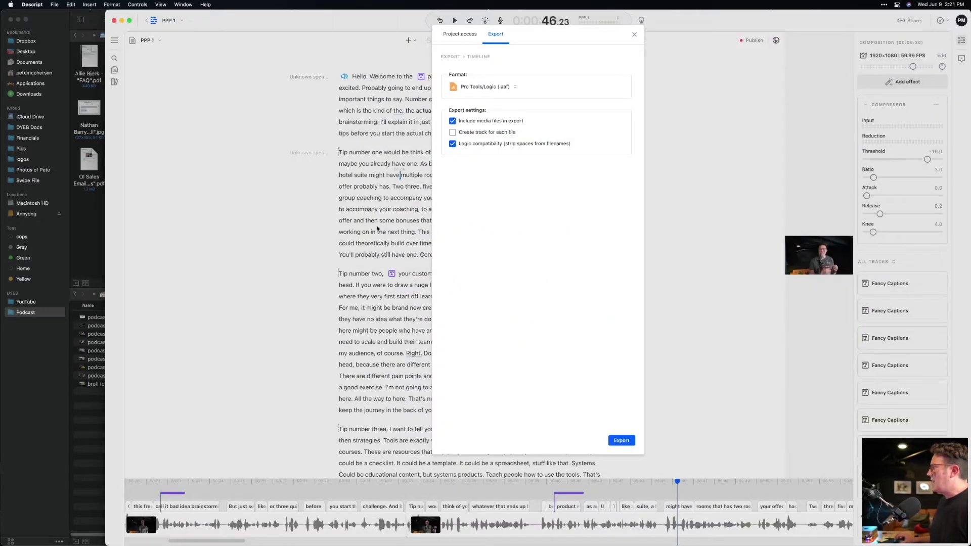
key("super+Tab")
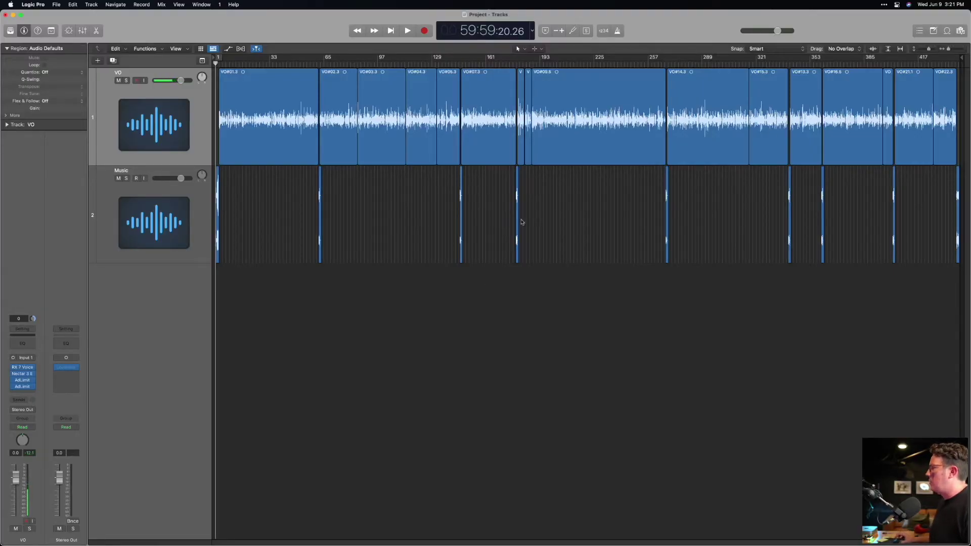
- Select all regions on the VO and Music tracks, then close the project with Don't Save
left_click(199, 120)
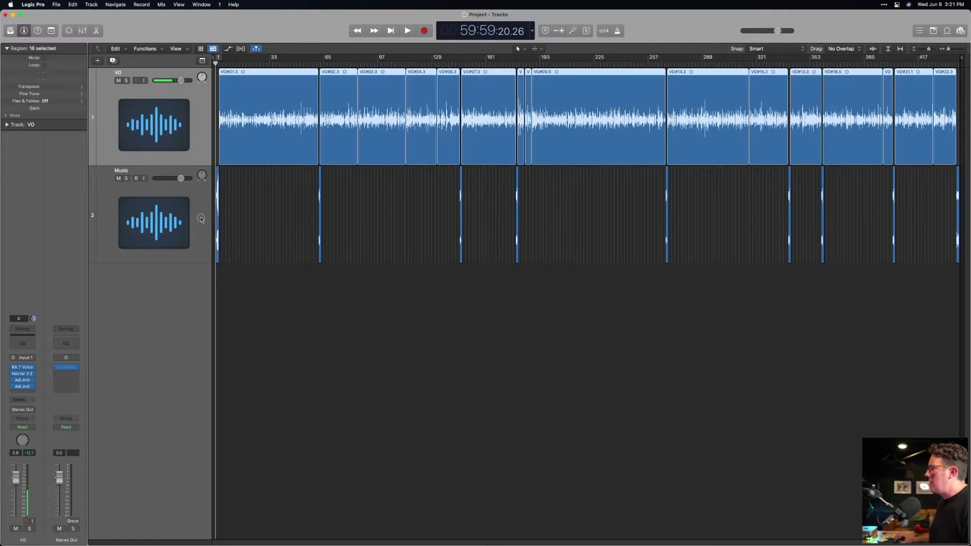
left_click(200, 218)
left_click(202, 145, "shift")
left_click(207, 218)
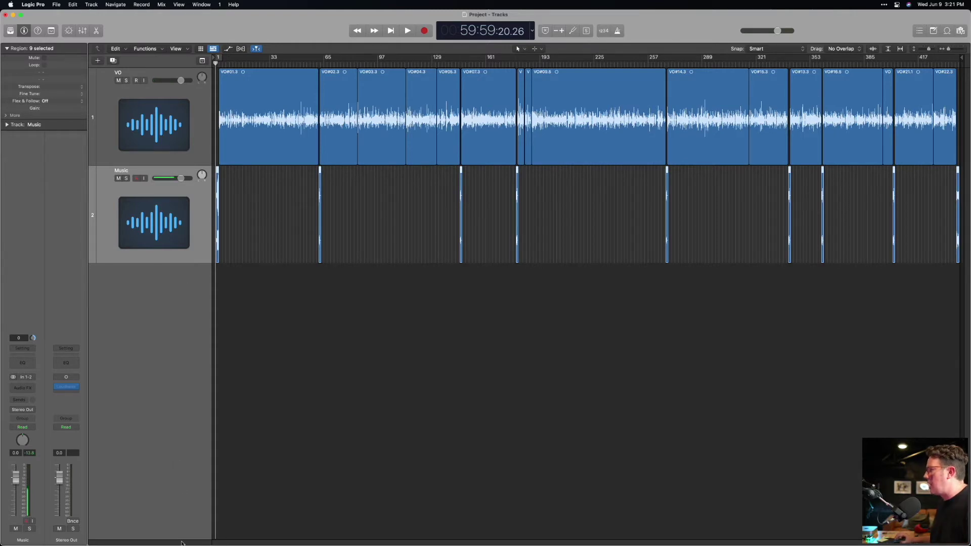
left_click(355, 320)
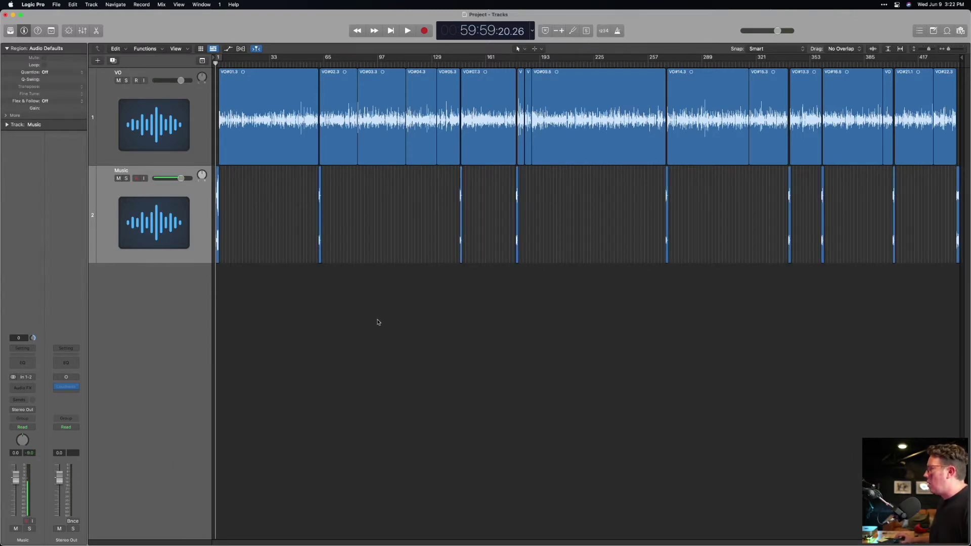
key("super+a")
left_click(578, 194)
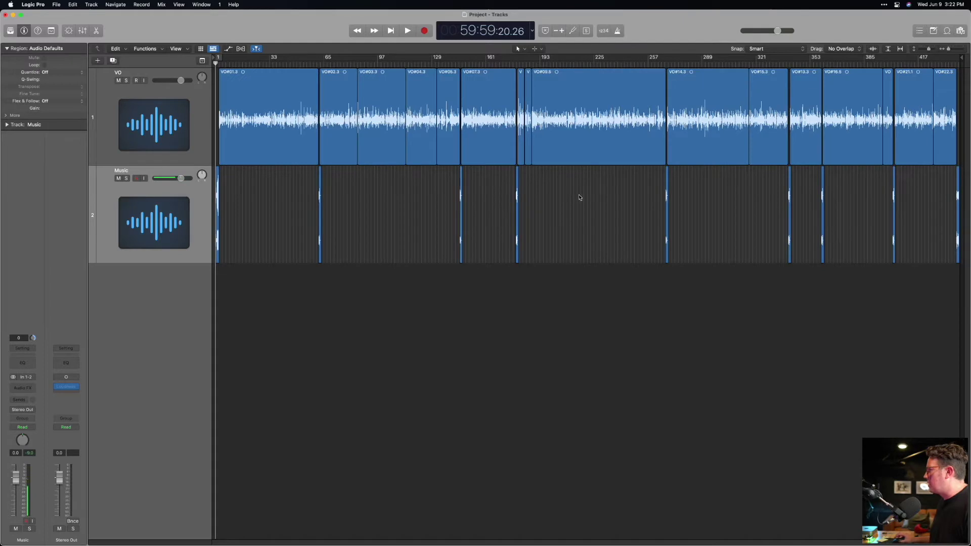
key("super+a")
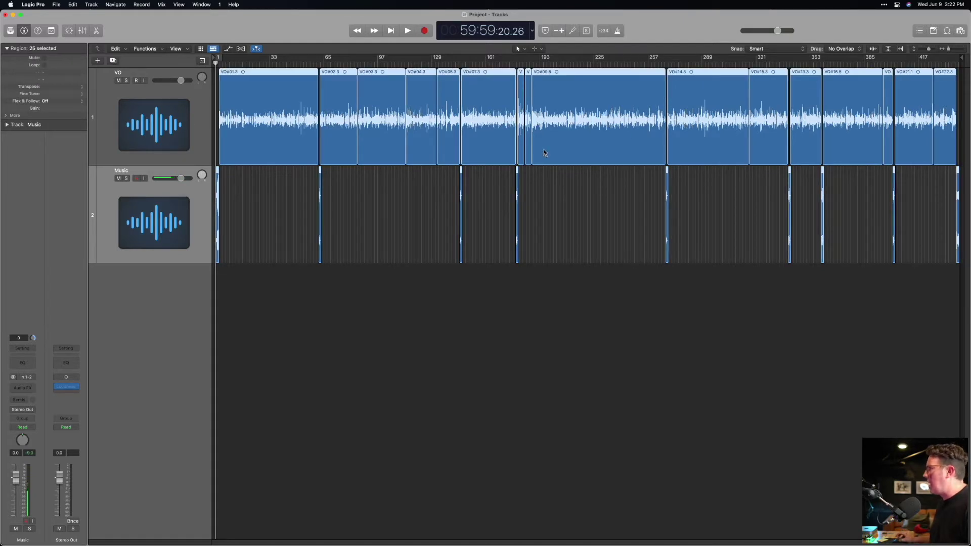
key("super+w")
left_click(481, 209)
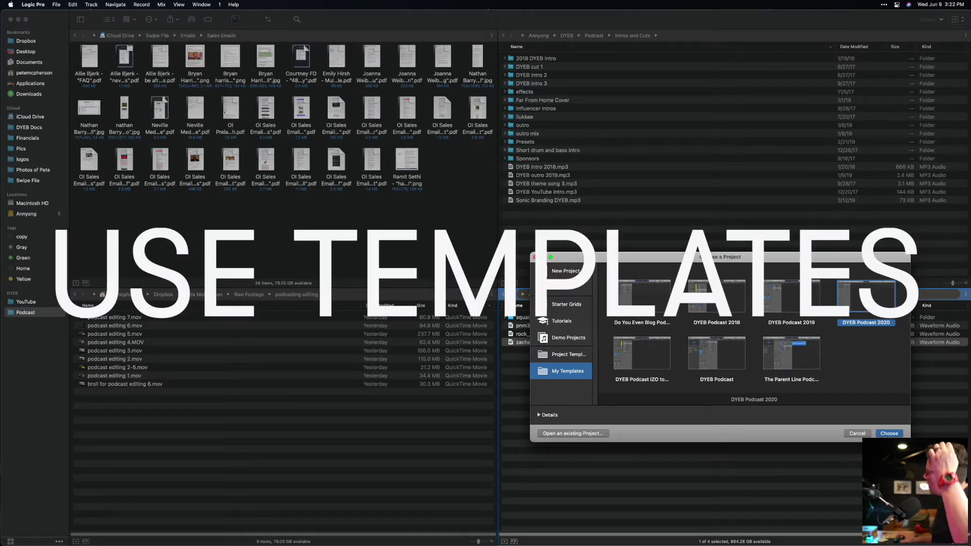
- Create a project from the DYEB Podcast 2020 template and make its track rows taller
double_click(870, 305)
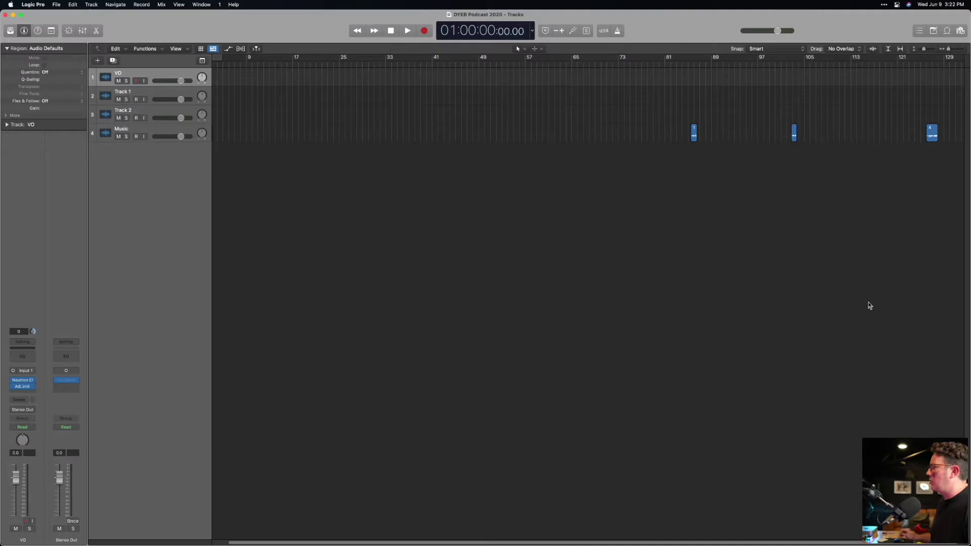
left_click(153, 93)
left_click(161, 113)
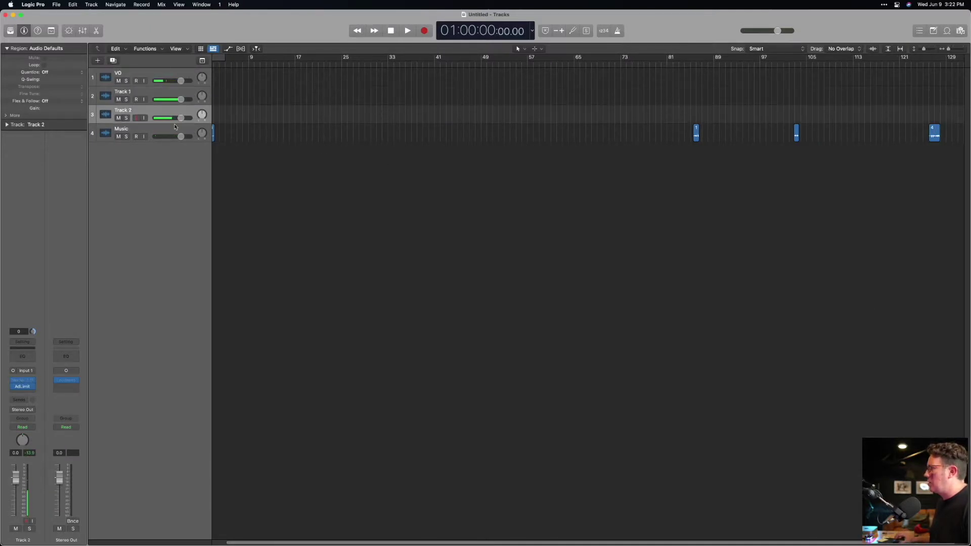
left_click(322, 238, "ctrl+alt")
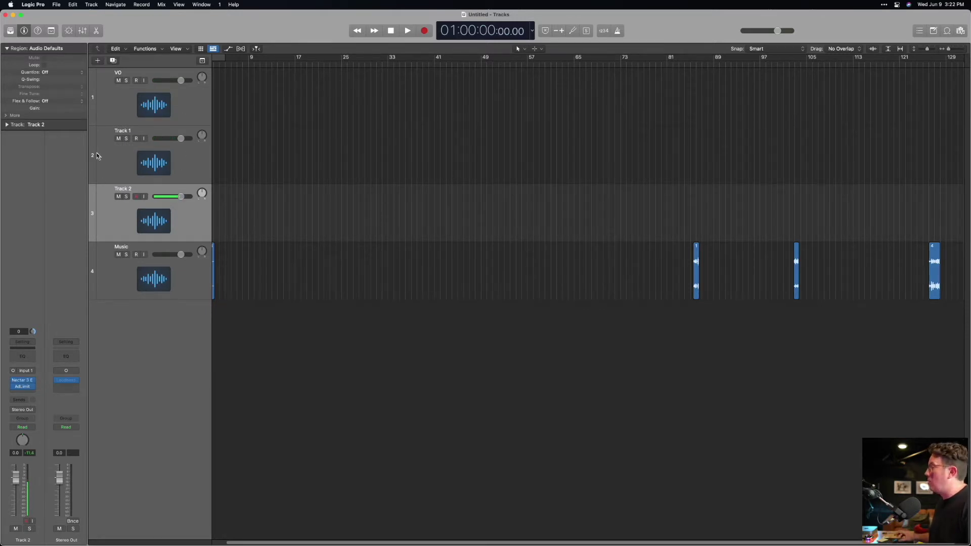
- Step through the VO, Track 1, Track 2 and Music tracks to check their plug-ins
left_click(181, 81)
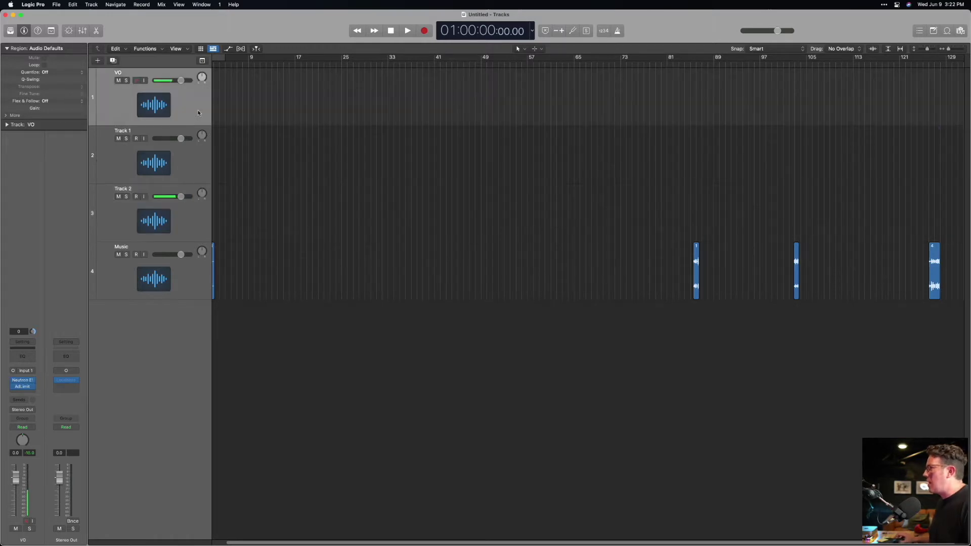
left_click(188, 176)
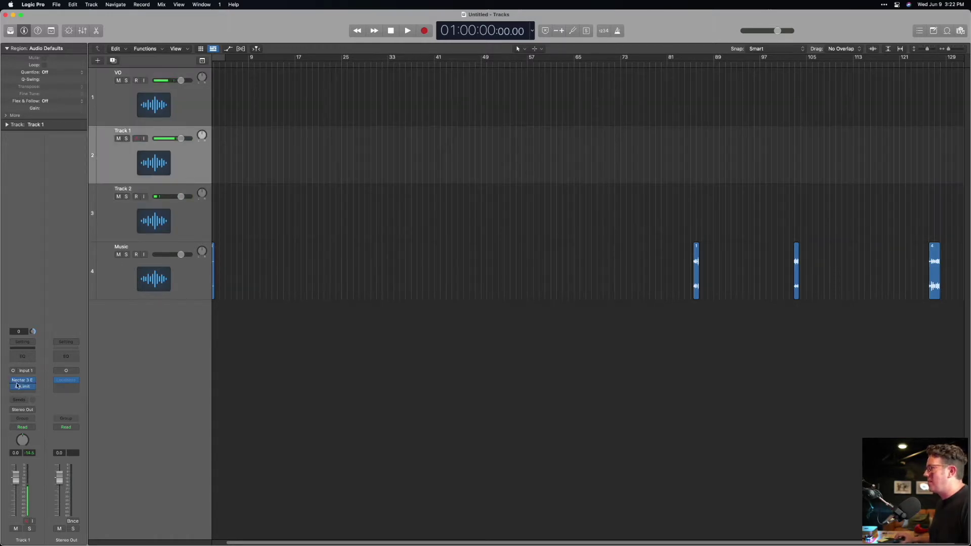
left_click(189, 237)
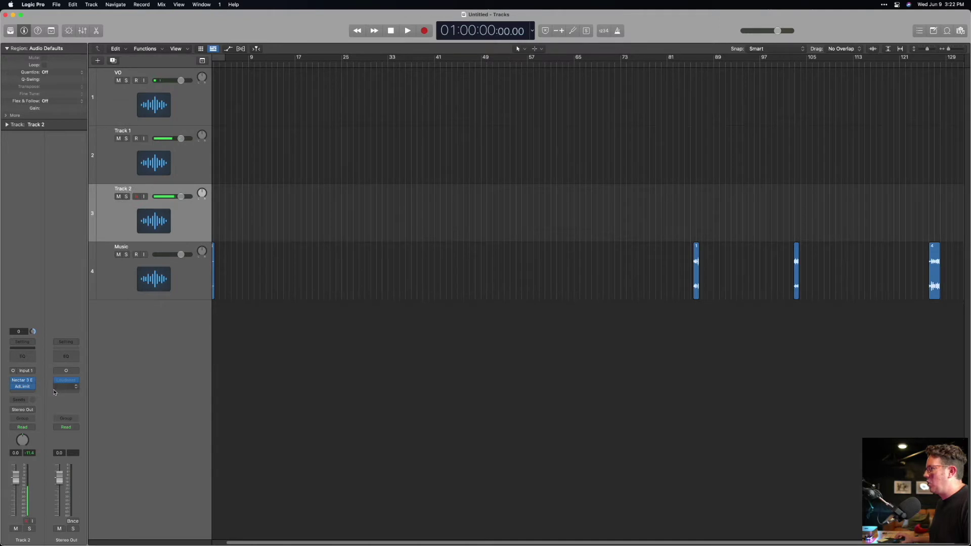
key("Down")
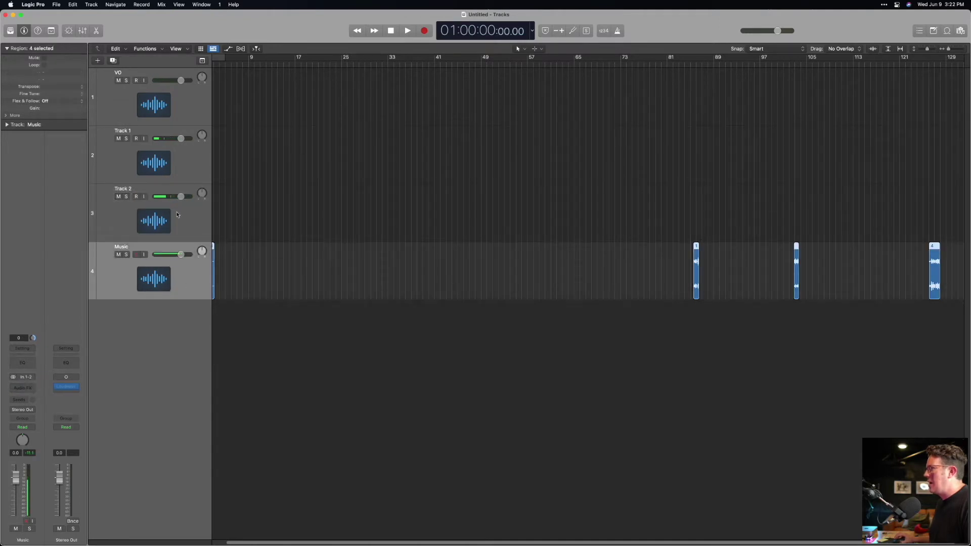
key("Up")
key("Up")
key("Down")
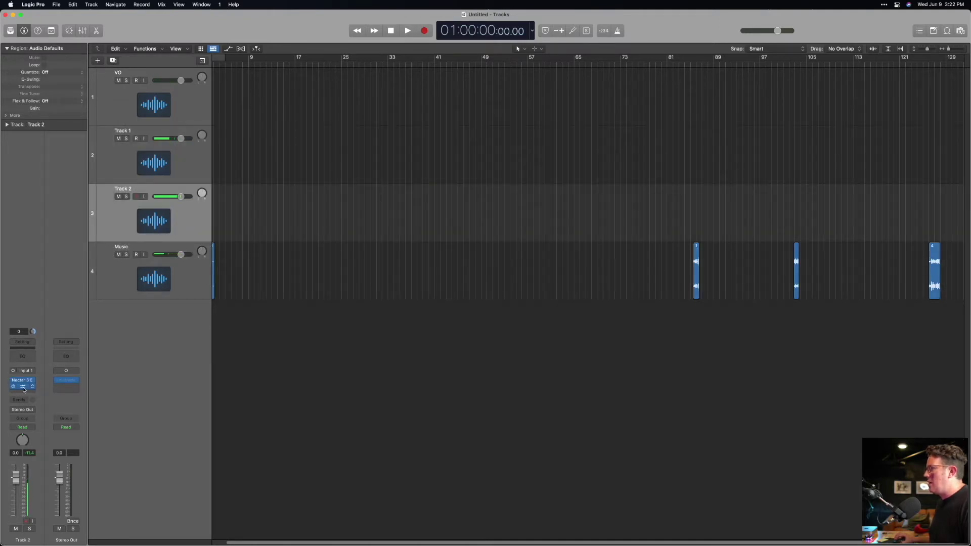
left_click(187, 151)
left_click(194, 106)
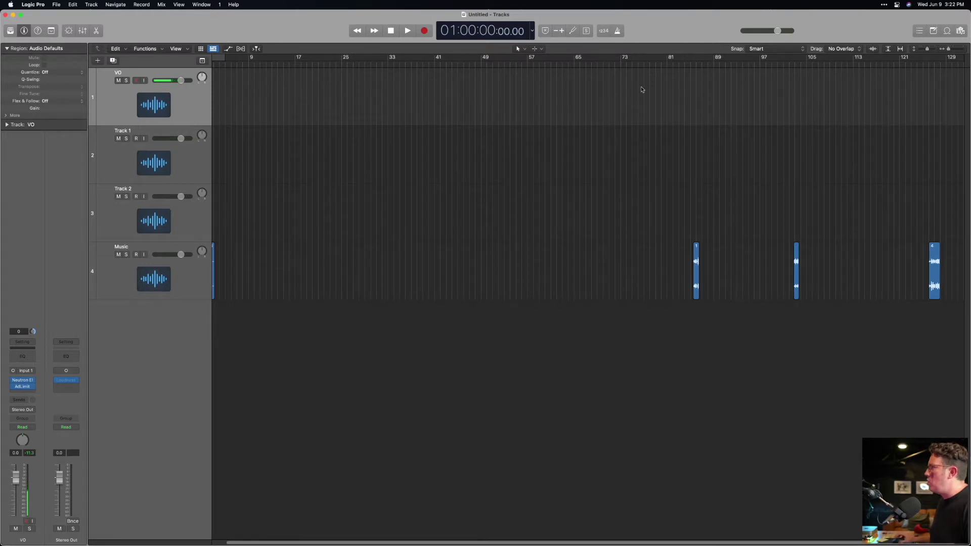
left_click(198, 165)
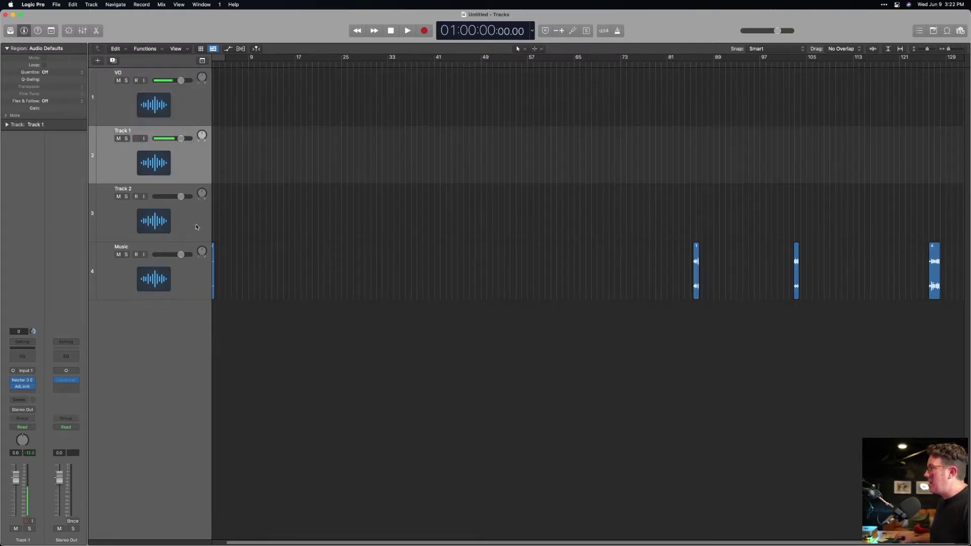
left_click(198, 226)
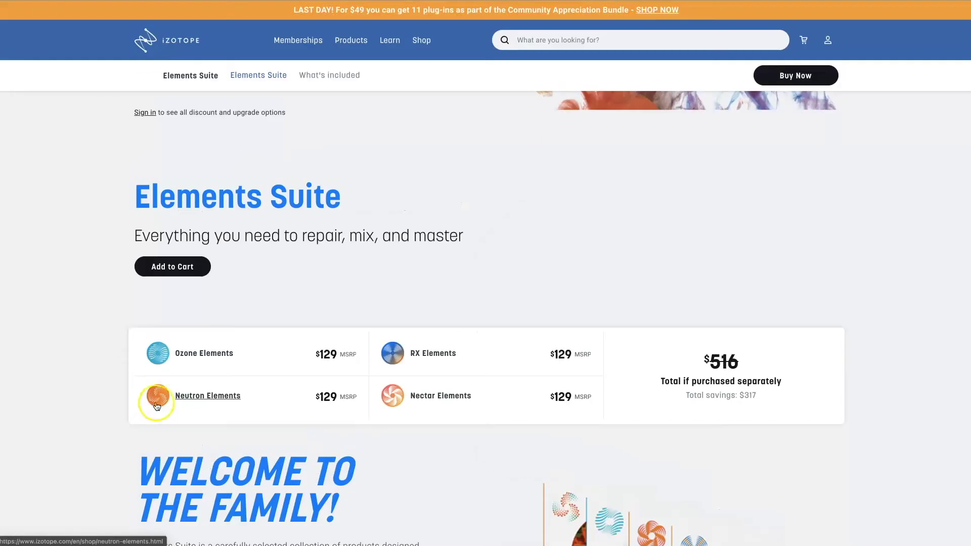
scroll(233, 254, "down", 1)
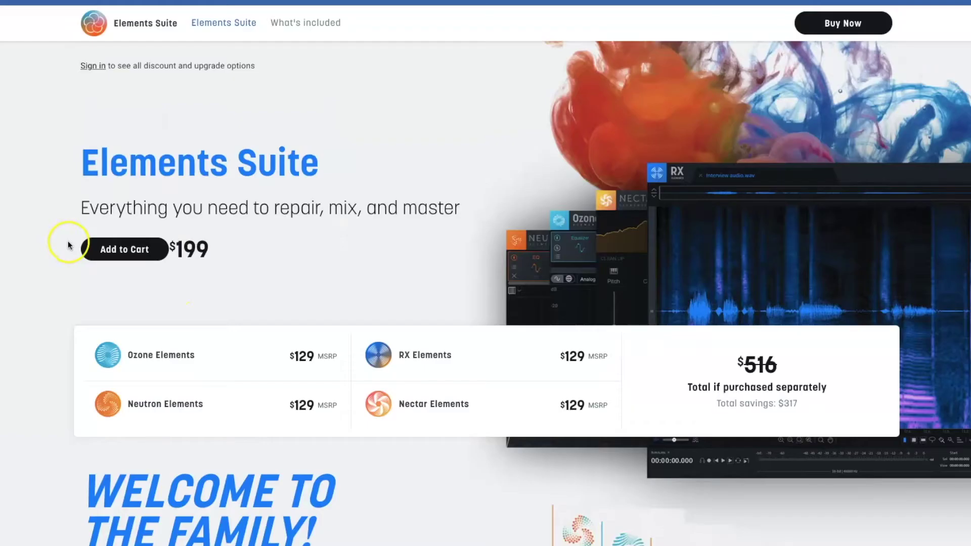
scroll(76, 240, "down", 3)
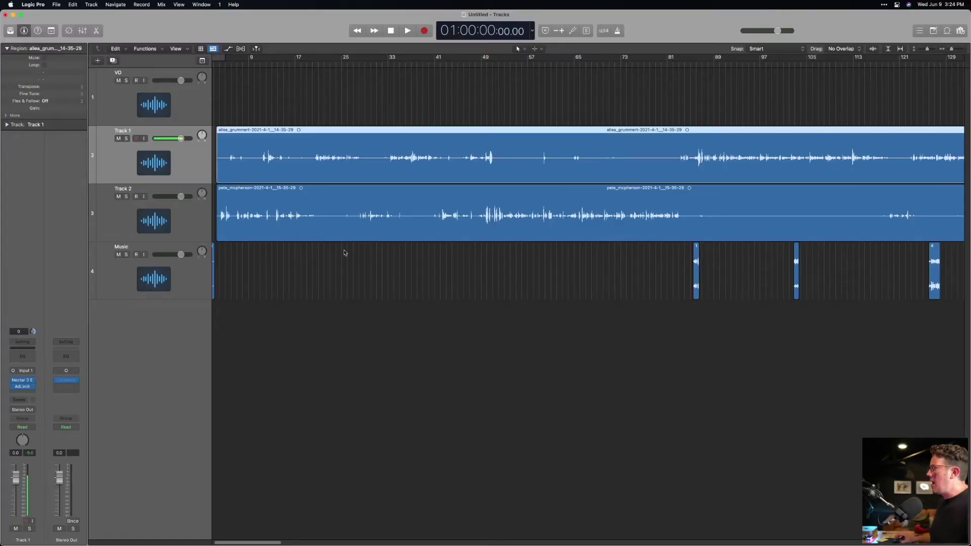
- Add RX 7 Voice De-noise to Track 2, dismissing the Audio Unit warning
left_click(207, 215)
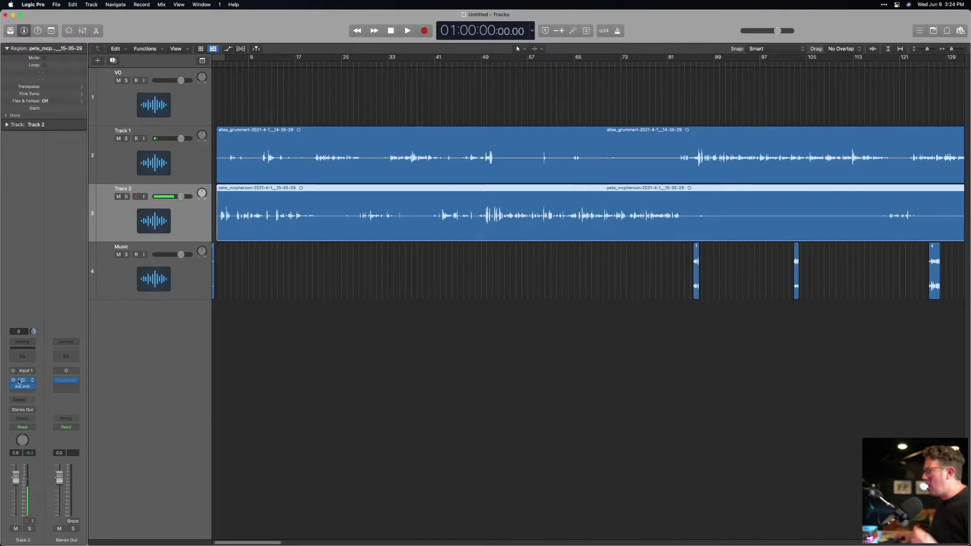
left_click(27, 392)
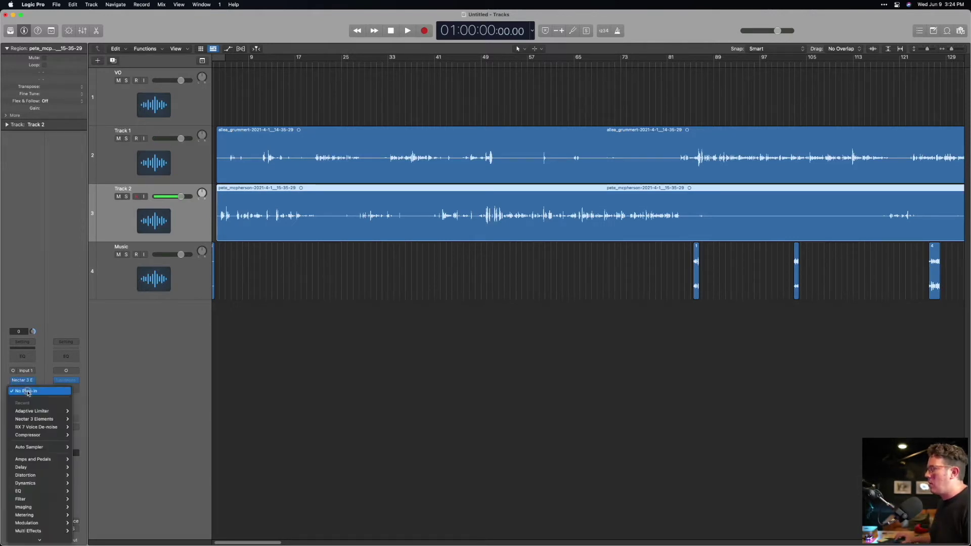
mouse_move(29, 429)
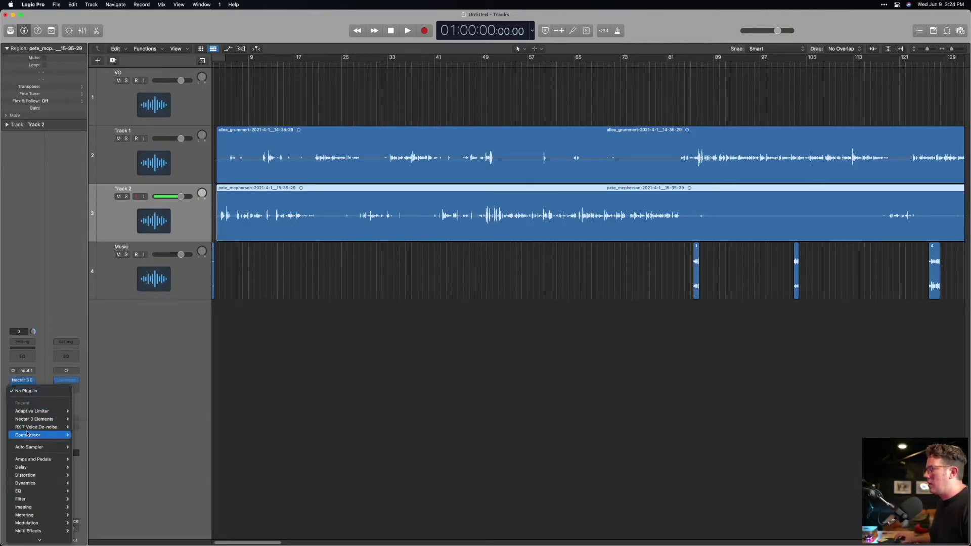
left_click(80, 427)
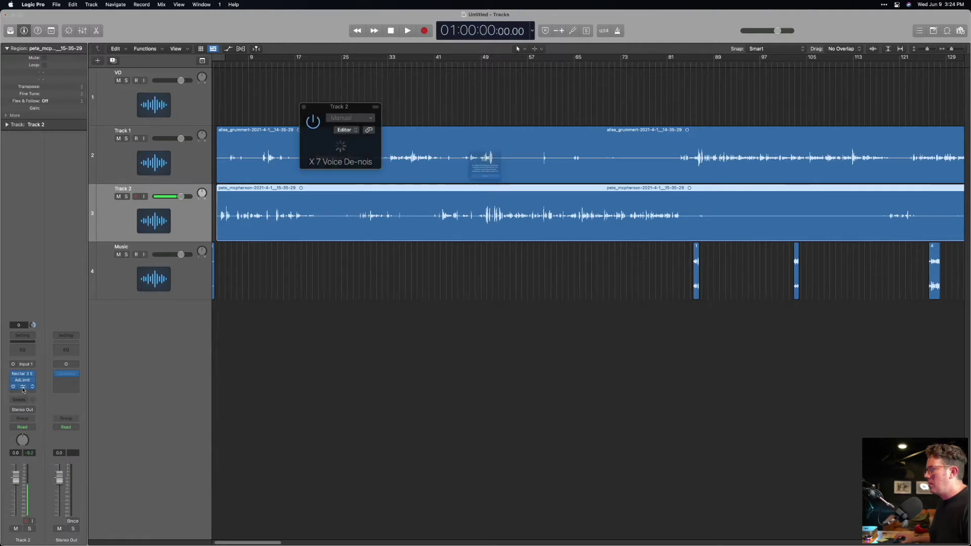
left_click(501, 202)
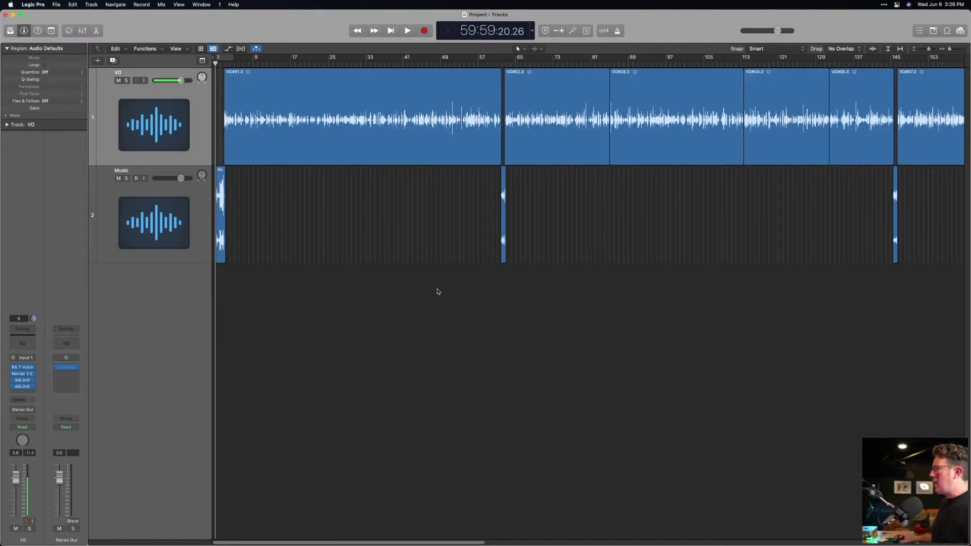
- Decline the audio device switch and move the VO limiter earlier in the effect chain
left_click(195, 149)
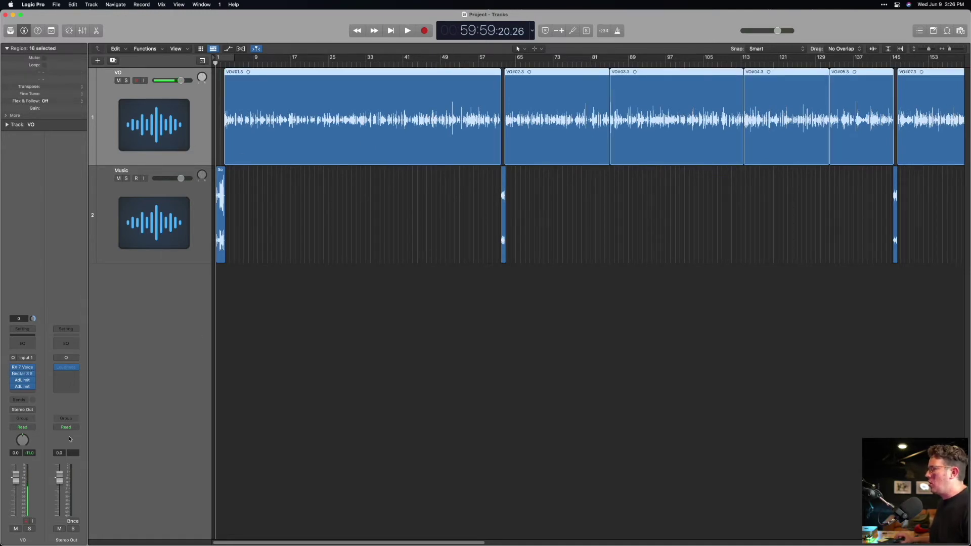
mouse_move(24, 371)
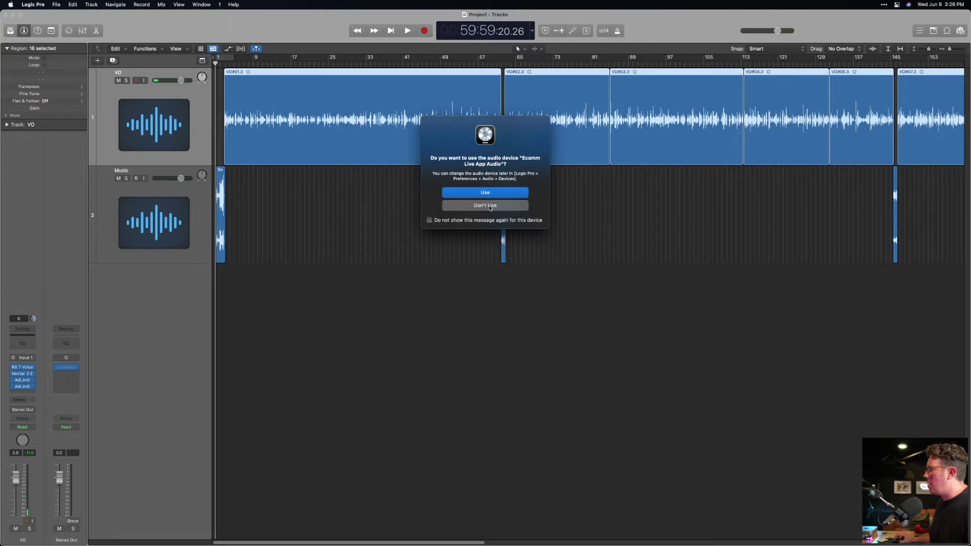
left_click(490, 205)
left_click(336, 202)
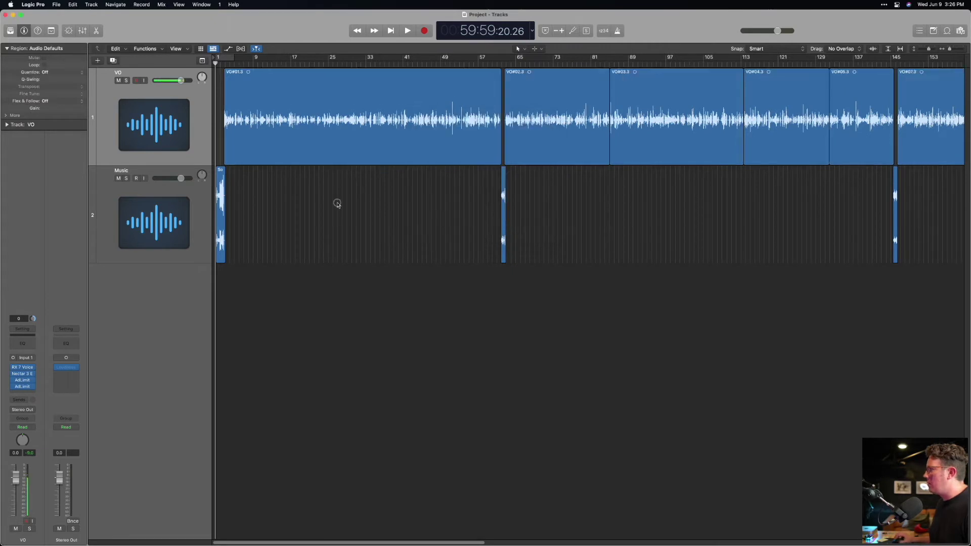
left_click_drag(24, 385, 21, 378)
- Insert Neutron Elements on the VO track
left_click(22, 393)
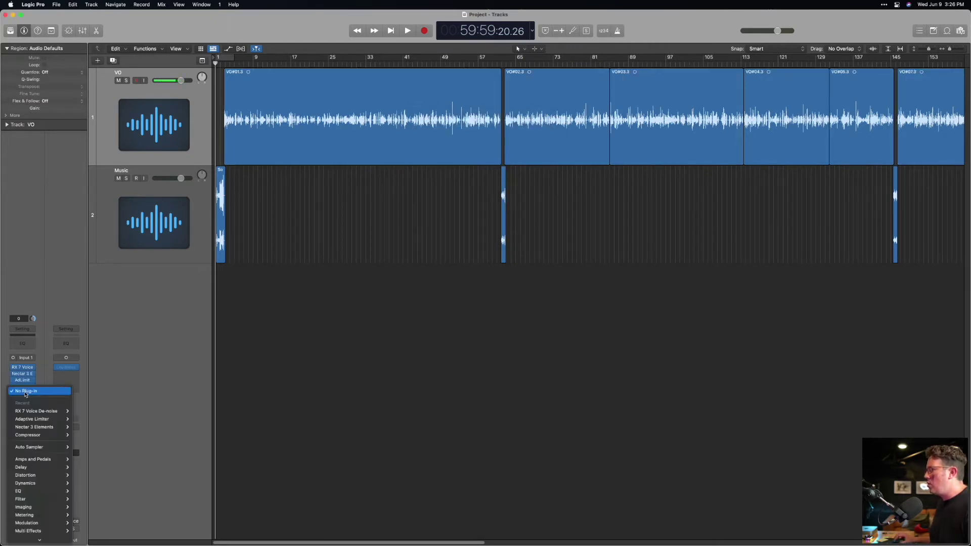
mouse_move(53, 539)
mouse_move(83, 538)
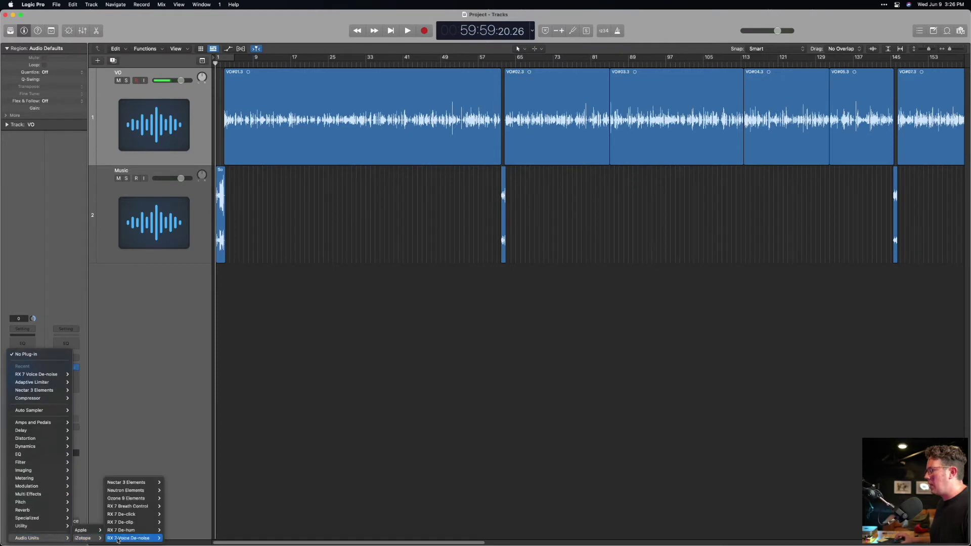
left_click(128, 491)
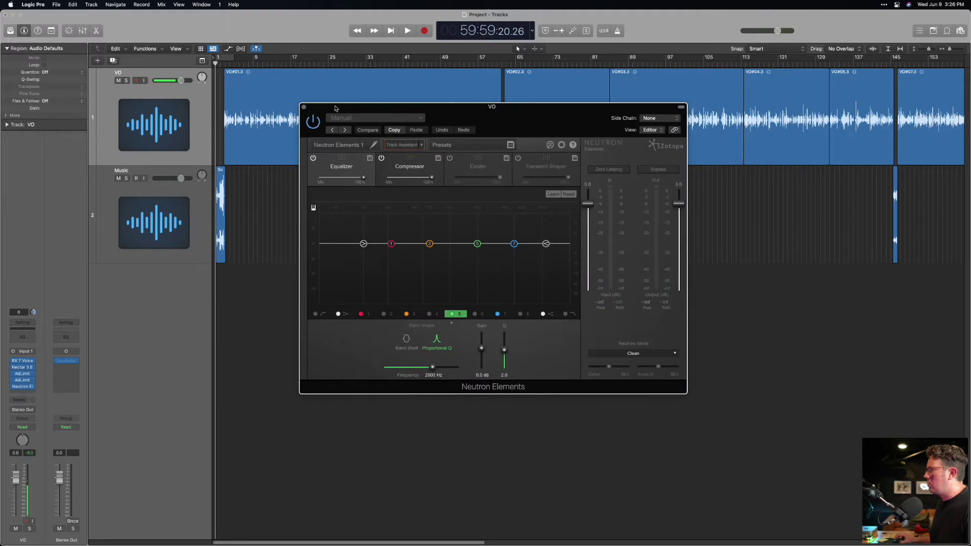
- Play from around bar 65 so Track Assistant tunes the VO, then set a 77 Hz low cut
left_click_drag(349, 68, 530, 63)
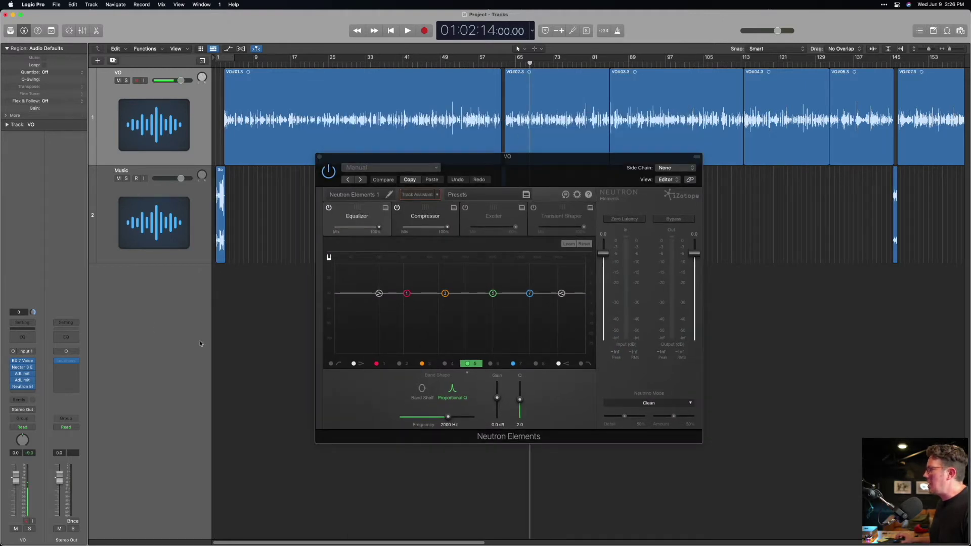
key("space")
left_click(416, 195)
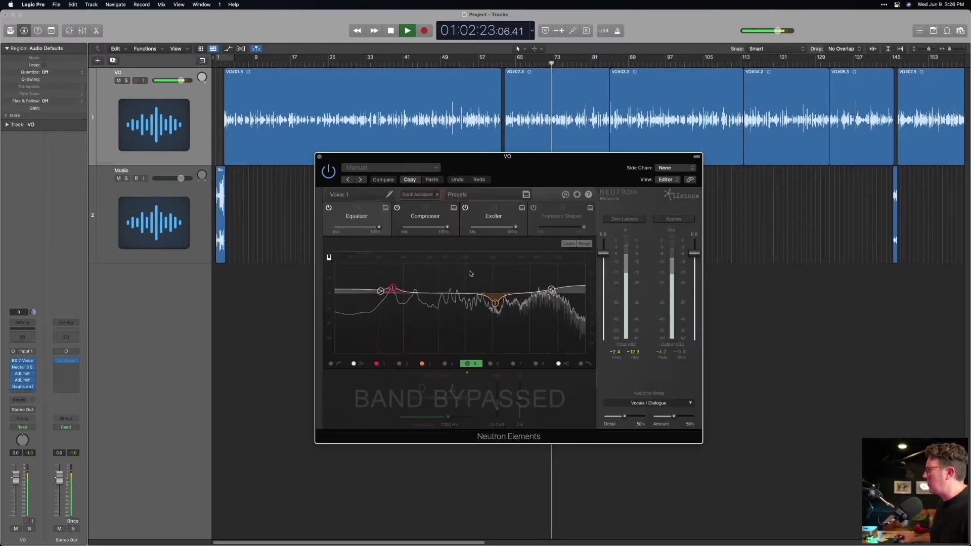
left_click(351, 294)
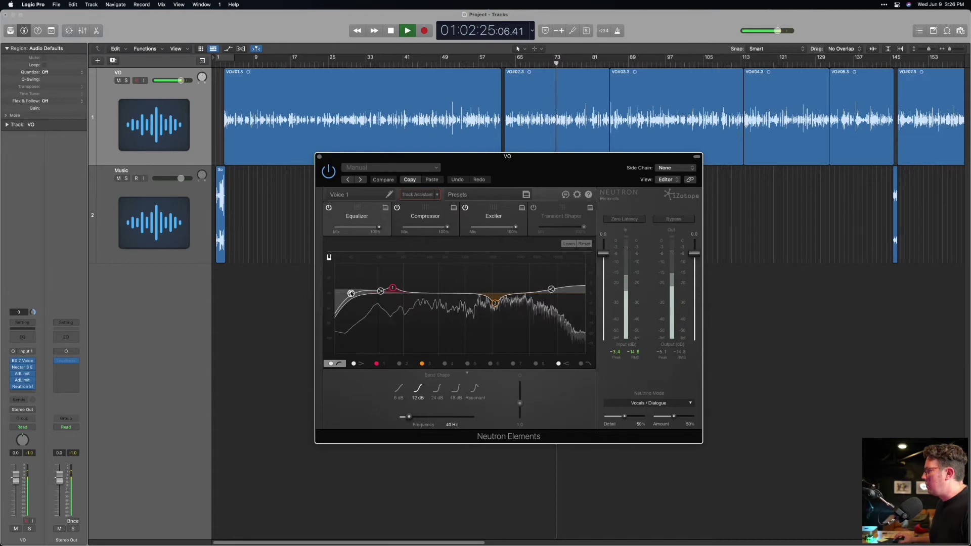
left_click_drag(351, 294, 371, 294)
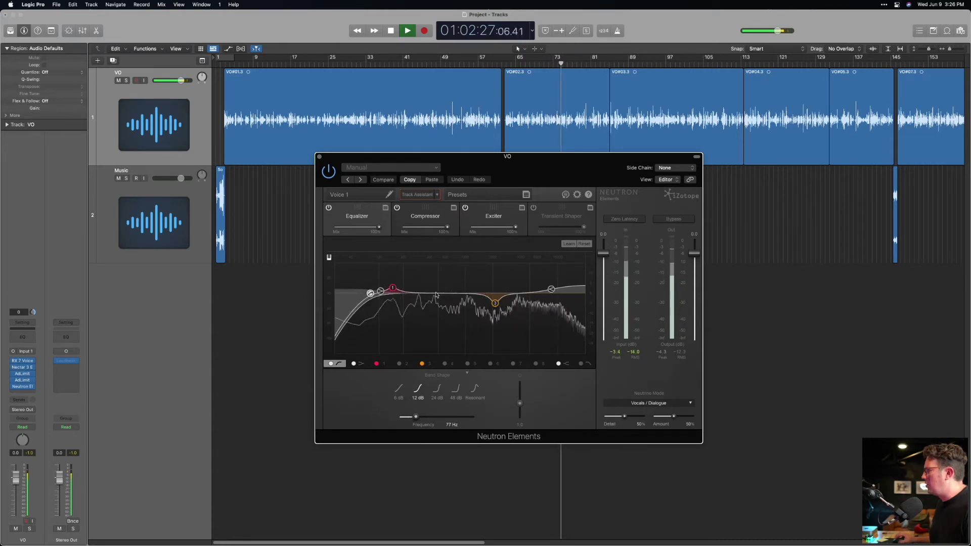
- Stop playback, bypass the Exciter module, review the EQ and compressor, and close Neutron
left_click(425, 216)
key("space")
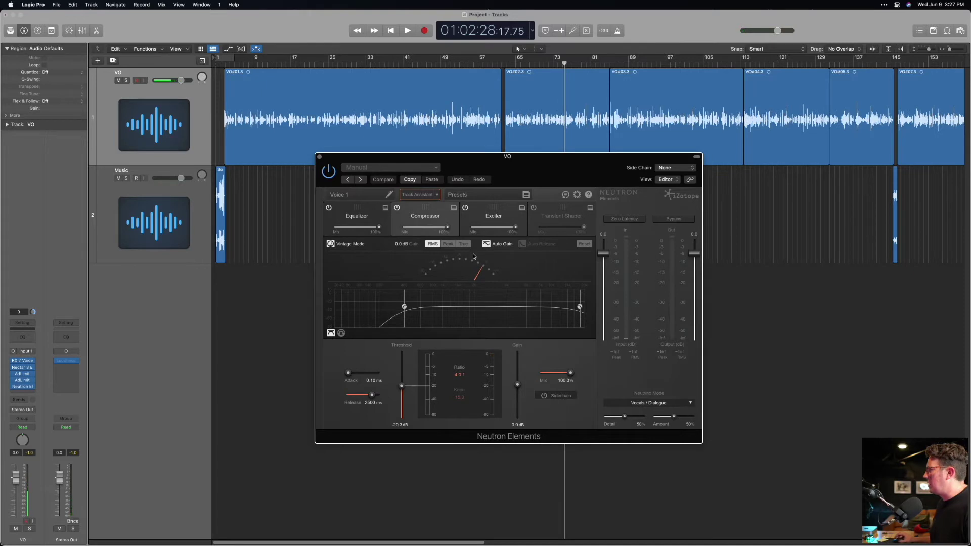
left_click(493, 209)
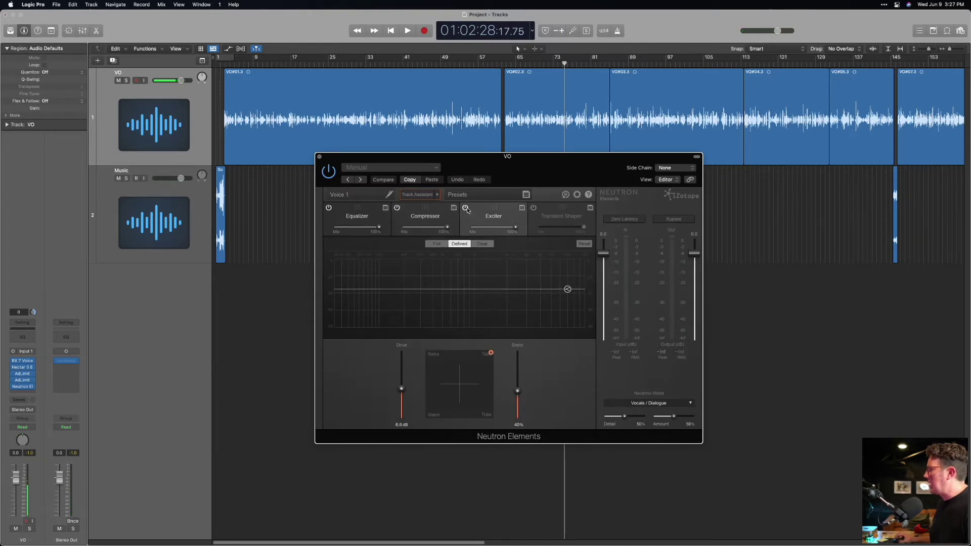
left_click(466, 208)
left_click(428, 213)
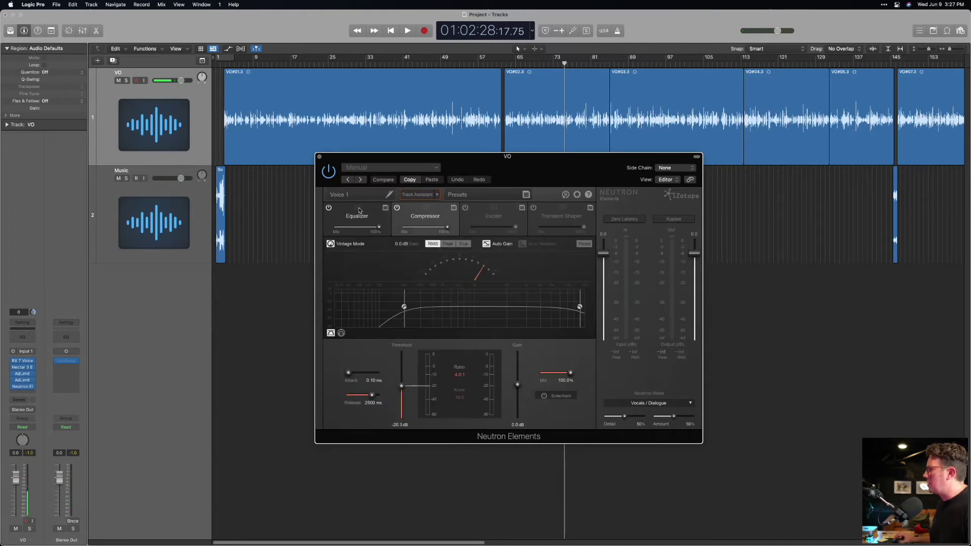
left_click(358, 211)
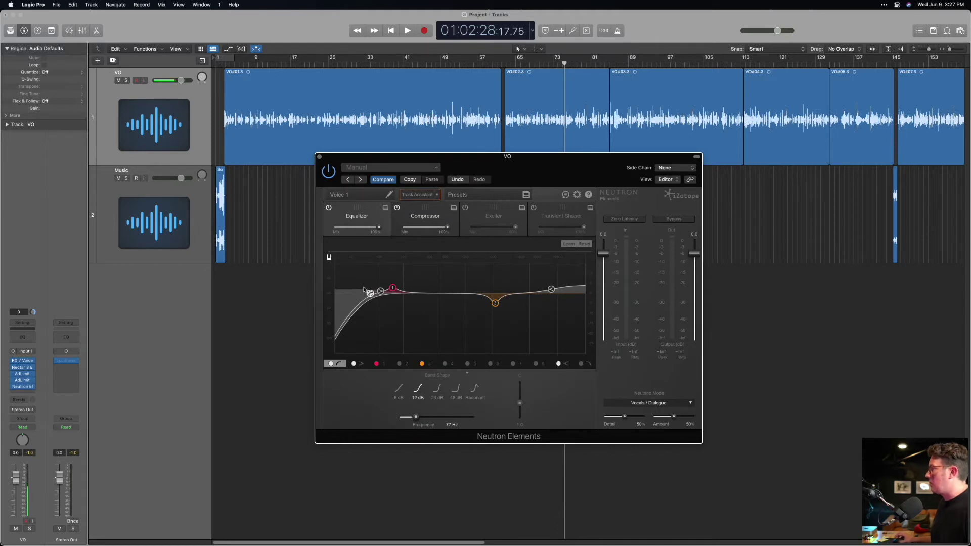
left_click(426, 211)
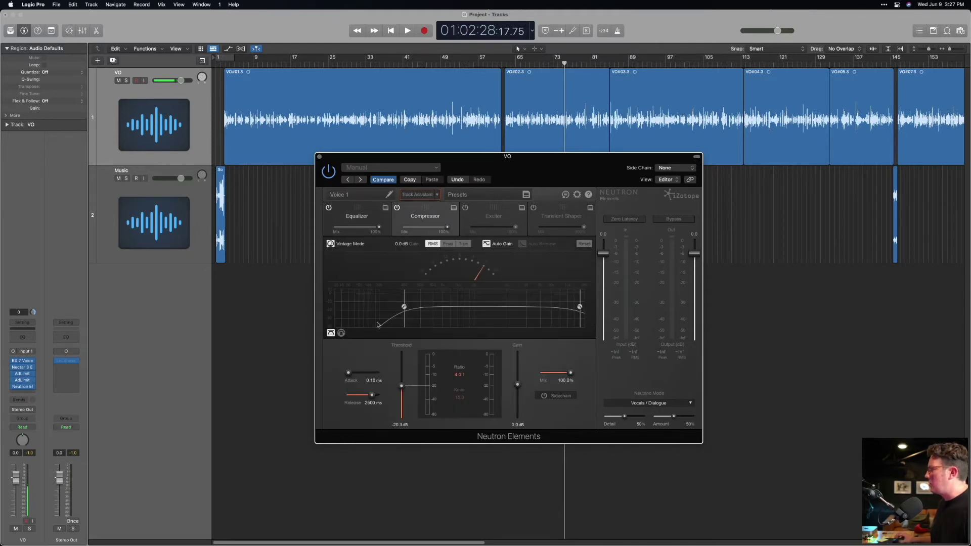
left_click(319, 157)
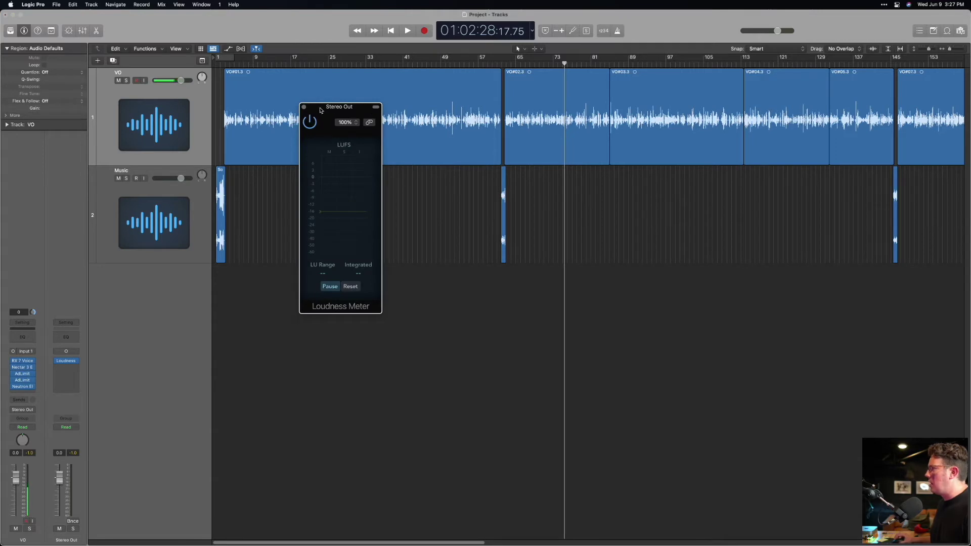
- Drag the Loudness Meter window right over the Music track and select the Music track
left_click_drag(320, 110, 627, 167)
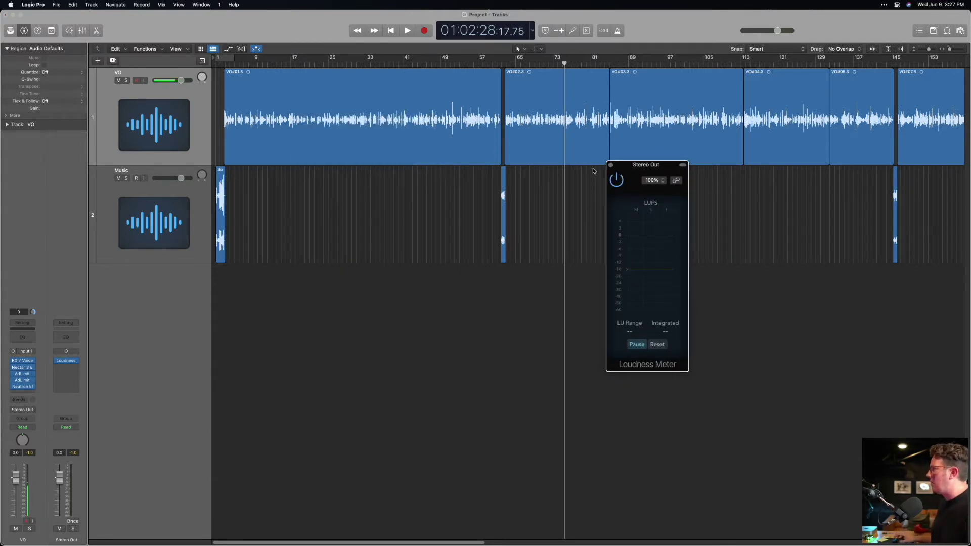
left_click(191, 205)
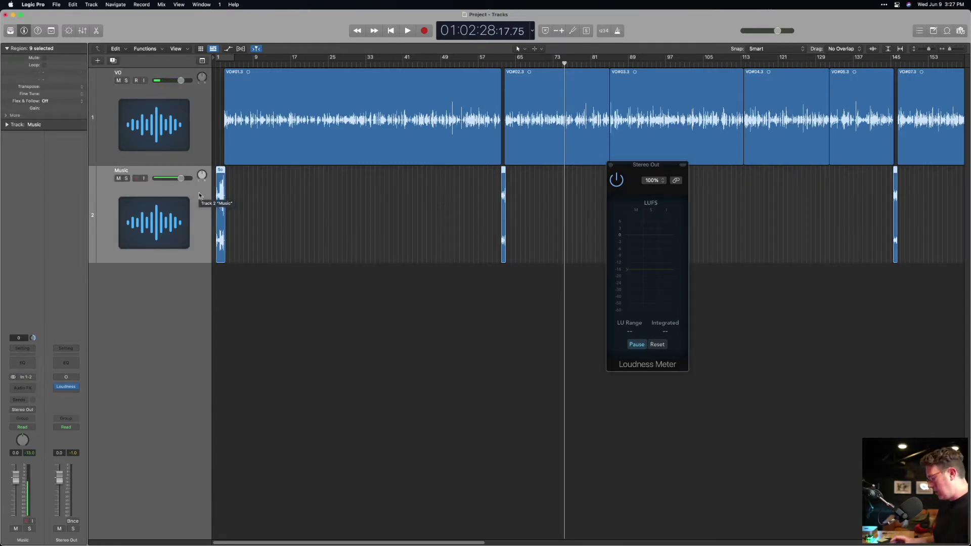
key("alt+space")
- Launch Auphonic Multitrack via 'aup', open the Downloads 'for aup' folder, and return to Logic Pro
type("aup")
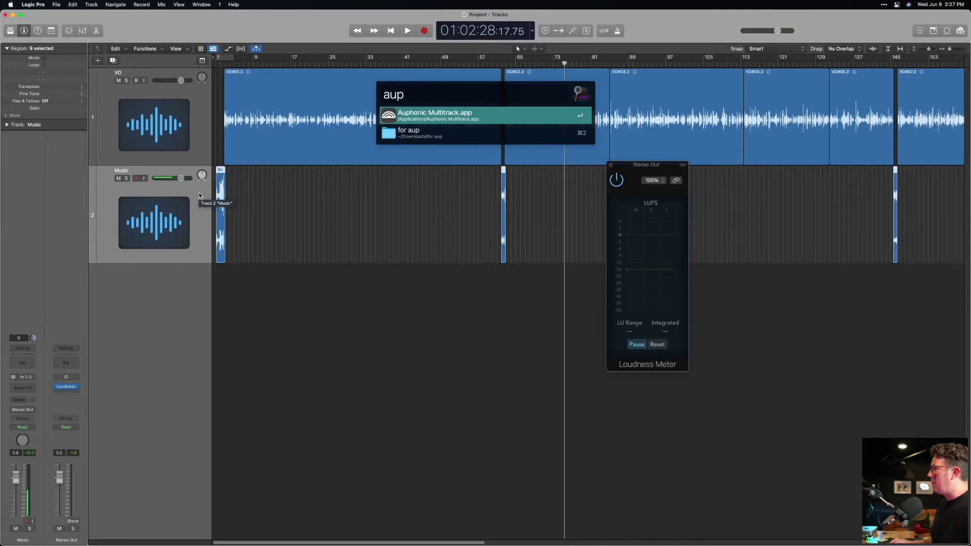
key("Return")
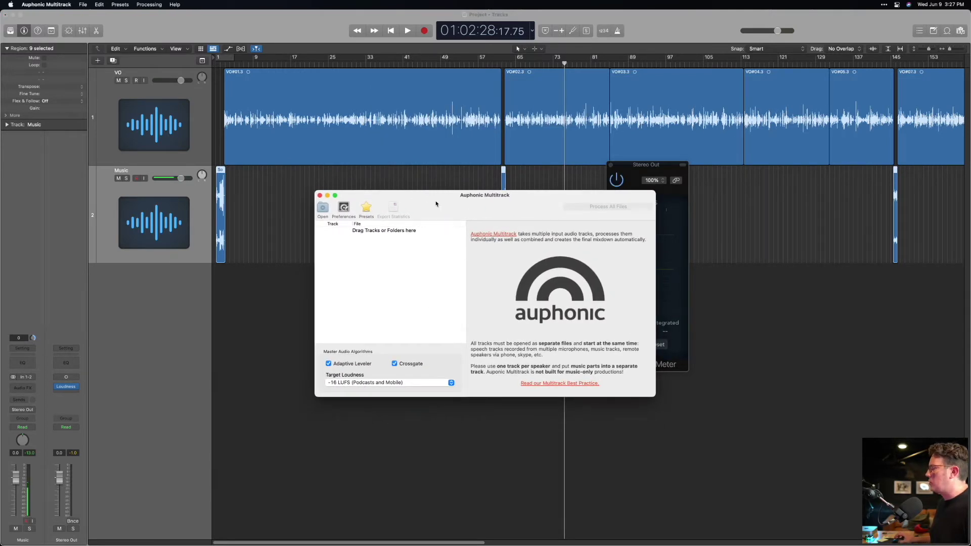
left_click(523, 535)
left_click(534, 487)
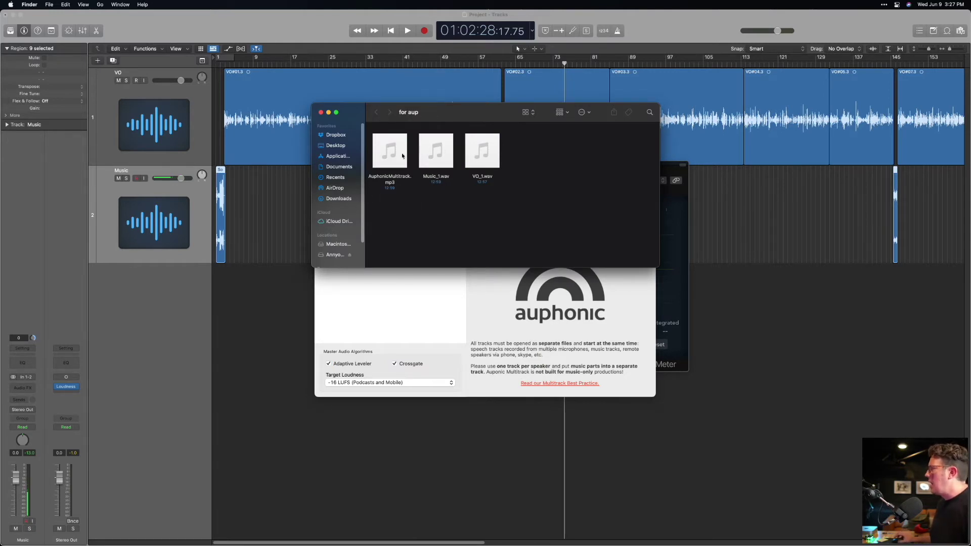
left_click_drag(435, 114, 444, 140)
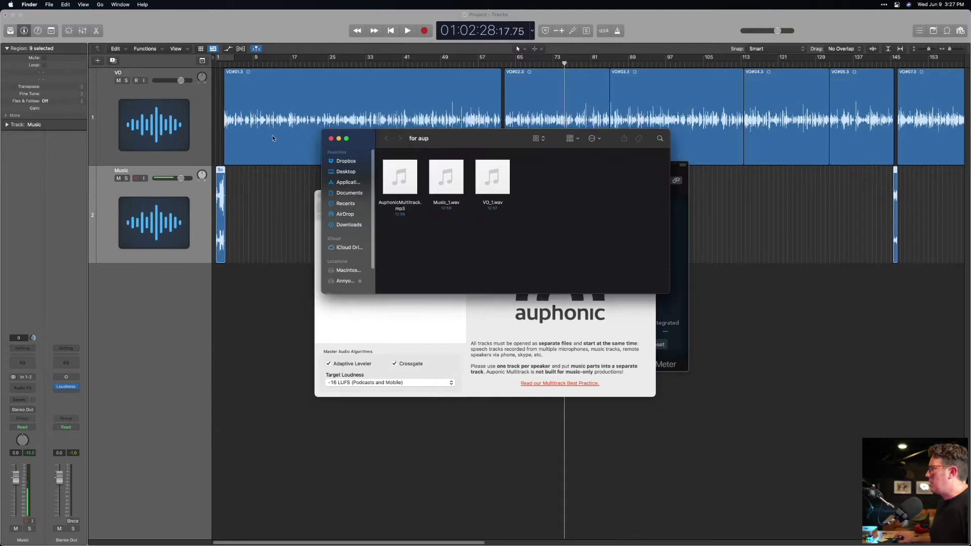
left_click(254, 188)
key("super+a")
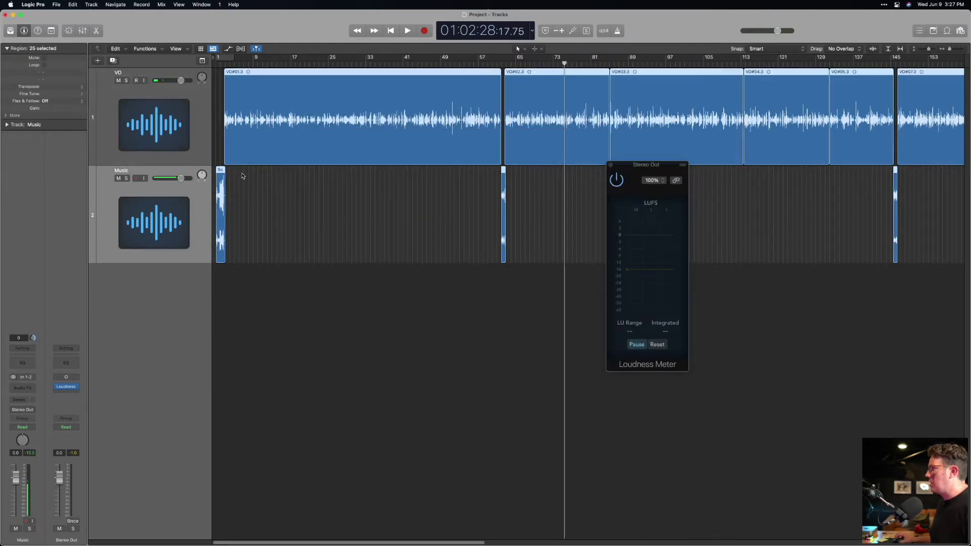
left_click(56, 5)
mouse_move(86, 186)
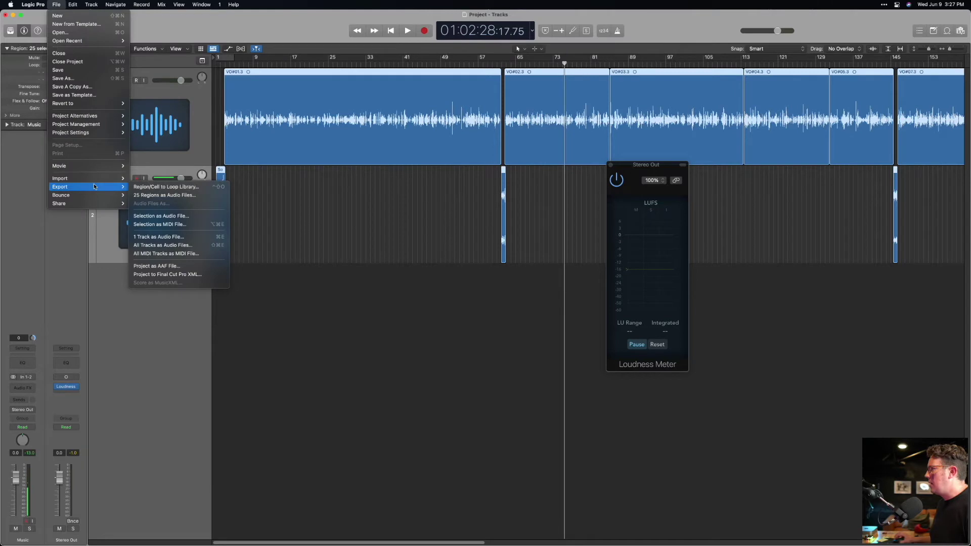
left_click(177, 247)
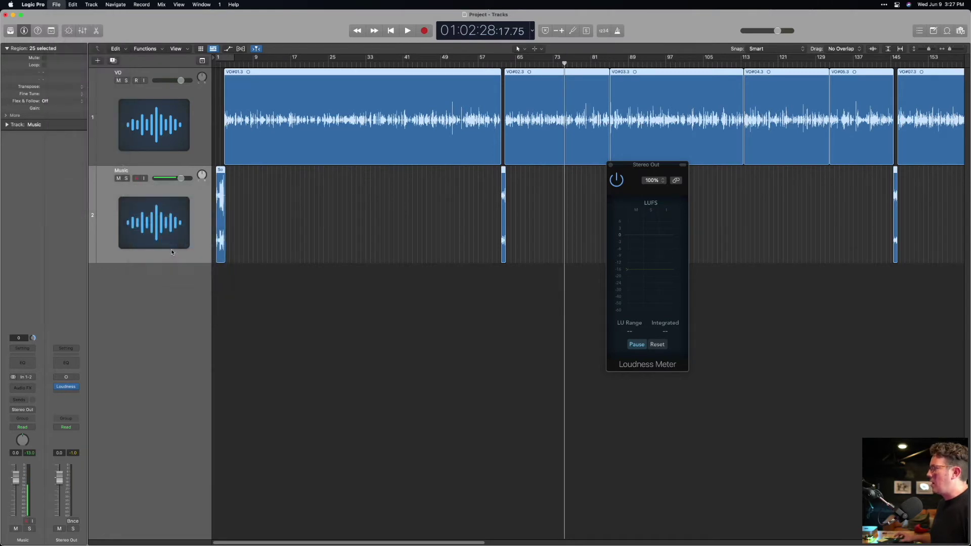
left_click(513, 279)
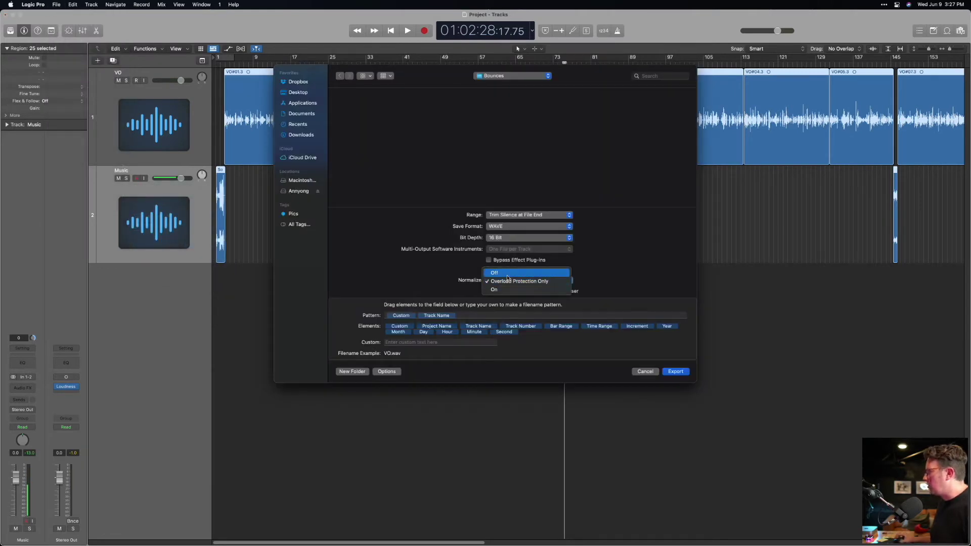
left_click(508, 271)
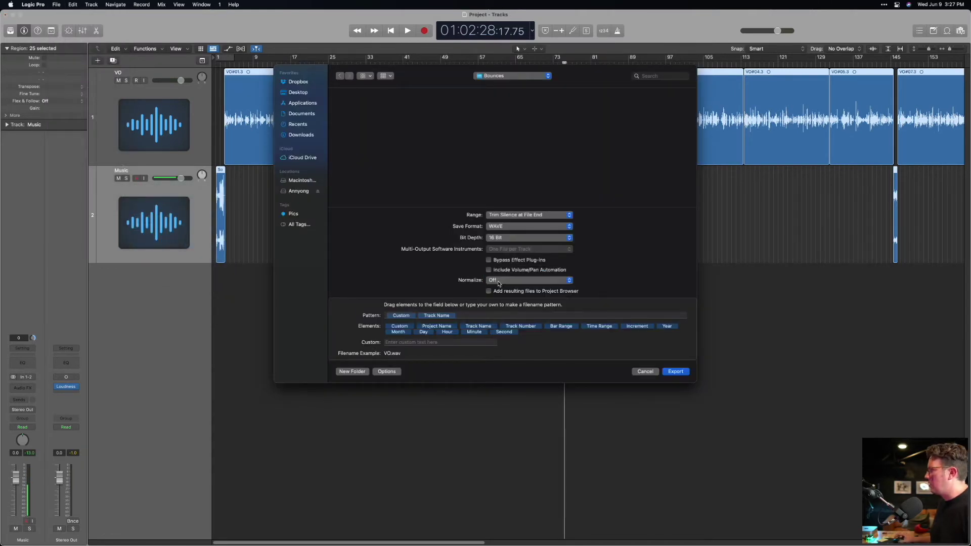
left_click(644, 375)
key("super+Tab")
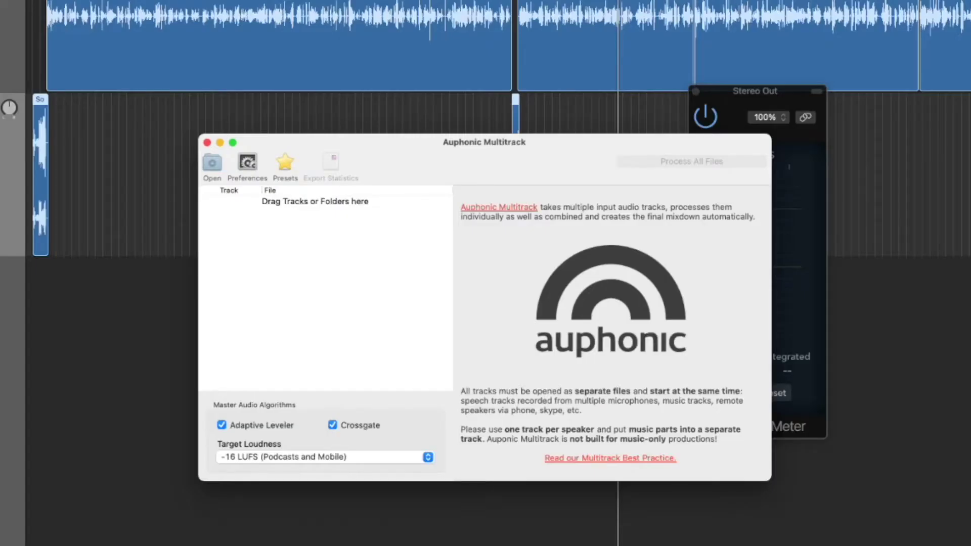
- Inspect the Music_1.wav, VO_1.wav and AuphonicMultitrack.mp3 track settings
left_click(577, 545)
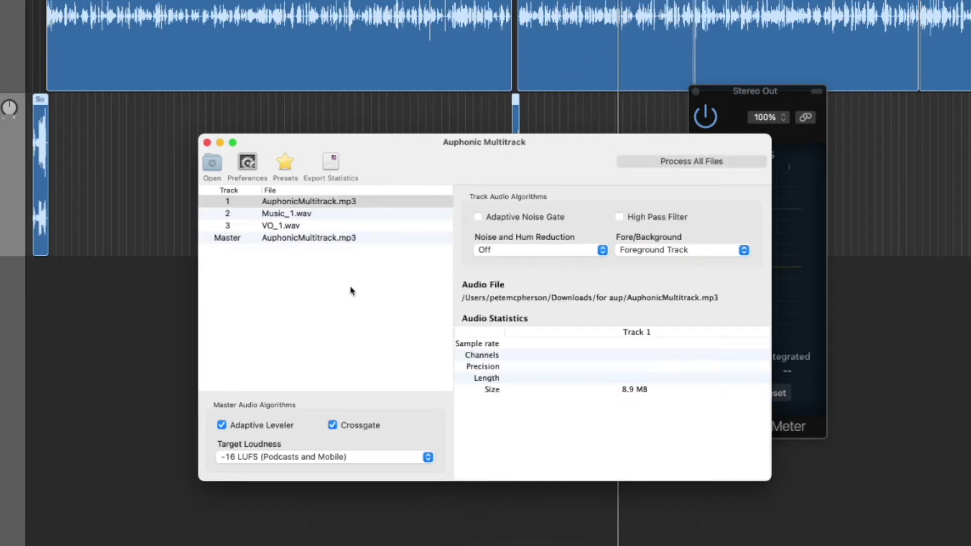
left_click(313, 214)
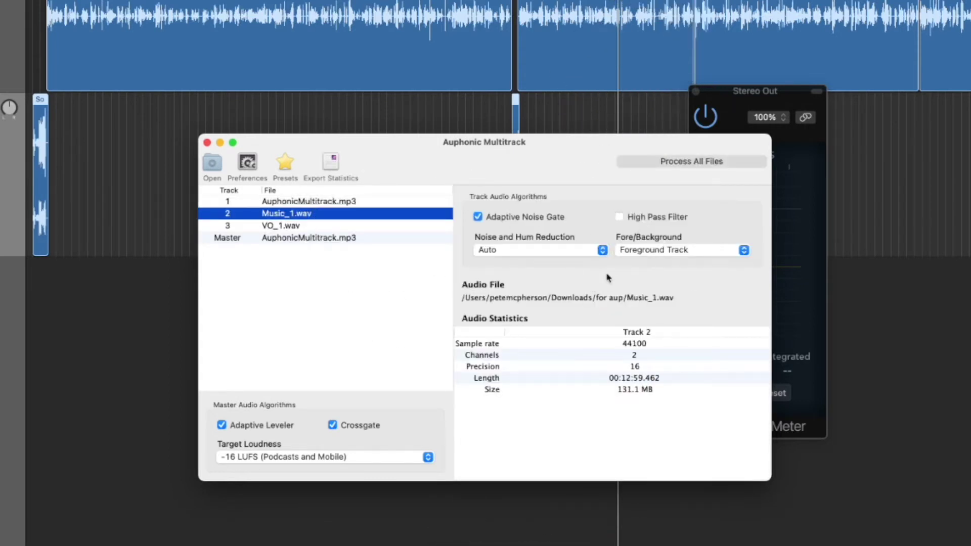
left_click(321, 225)
left_click(345, 202)
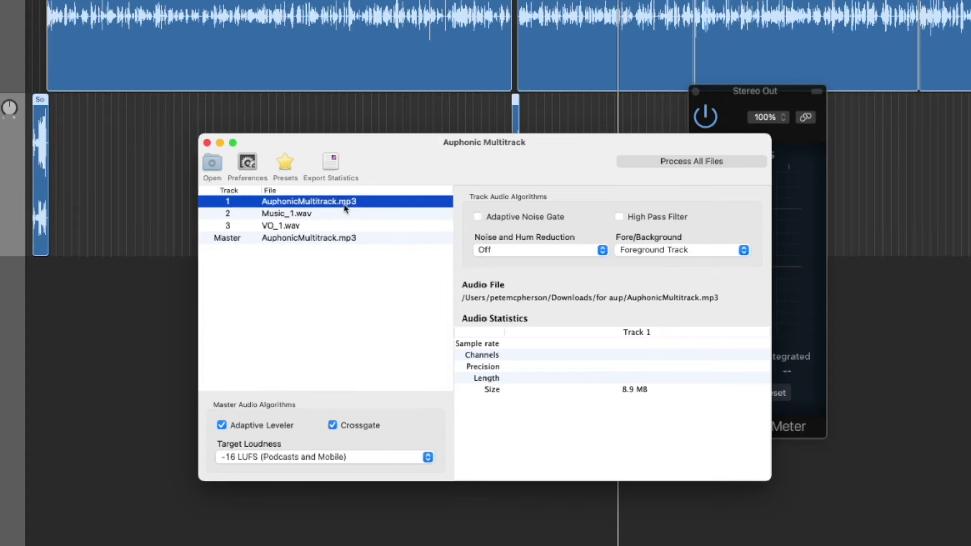
left_click(353, 214)
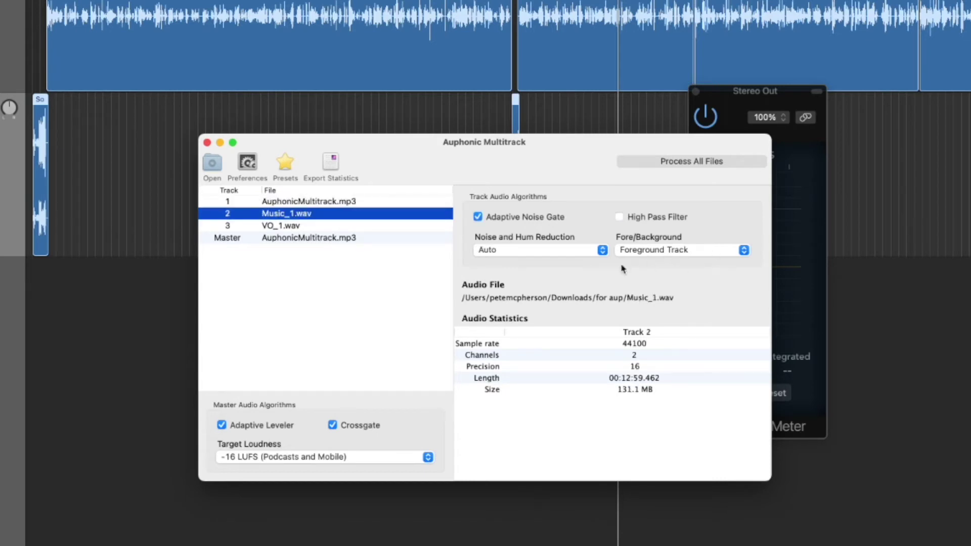
- Keep Music_1.wav as a Foreground Track and check the master output name and folder
left_click(670, 250)
left_click(747, 222)
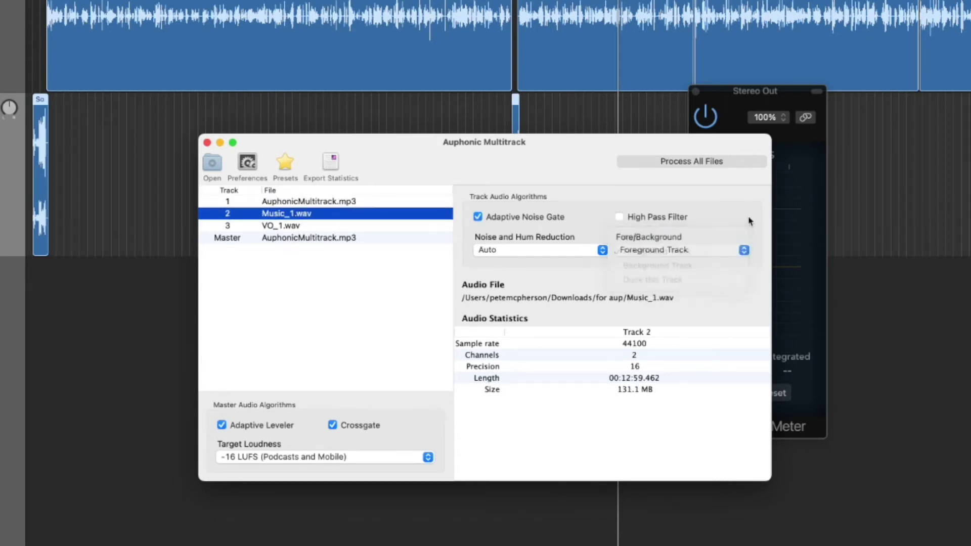
left_click(290, 227)
left_click(289, 237)
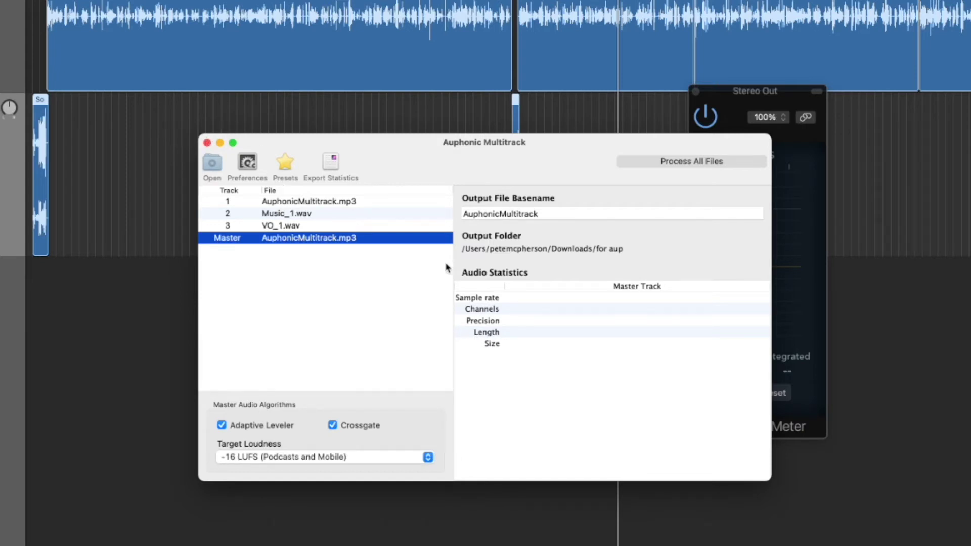
left_click(582, 419)
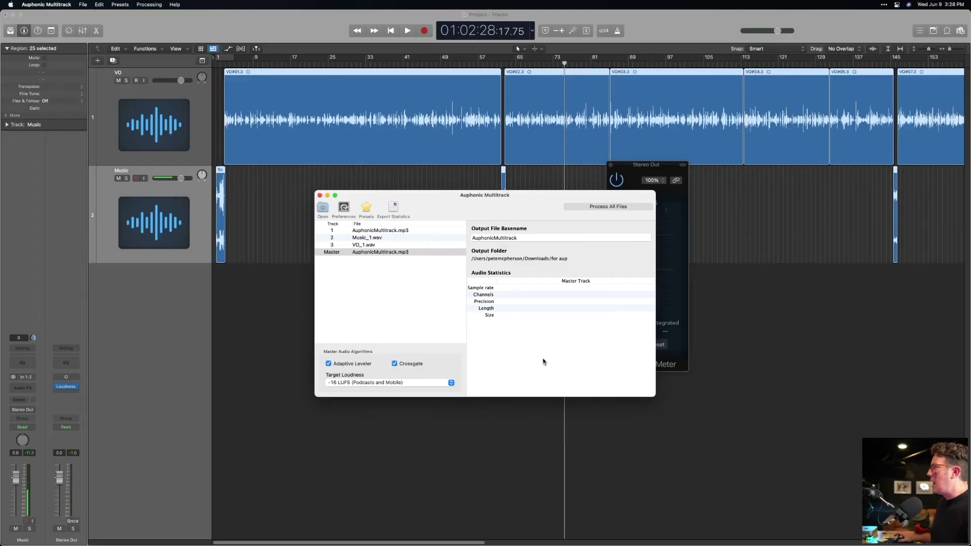
- Back in Logic Pro, deselect regions and reopen the Stereo Out loudness meter, adjusting its target line
left_click(588, 442)
left_click(377, 273)
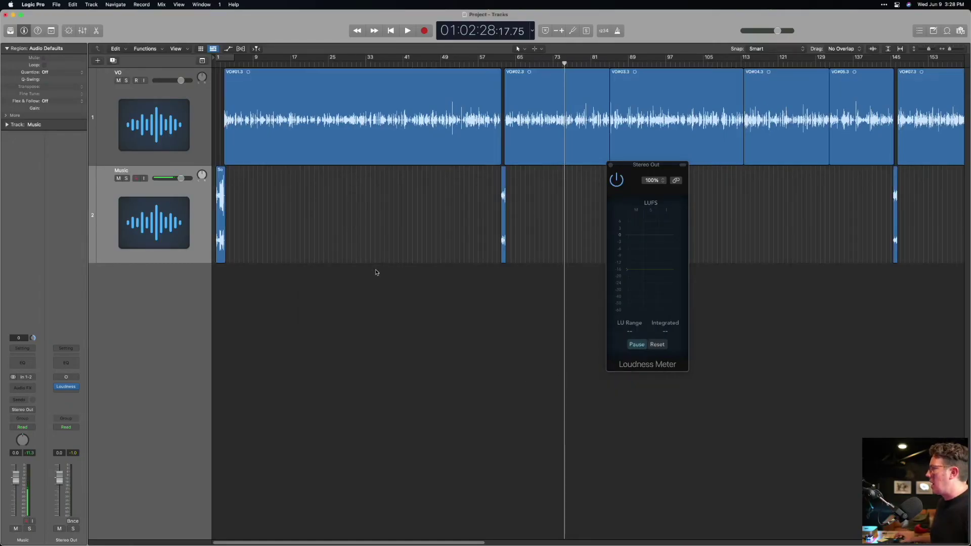
left_click(69, 388)
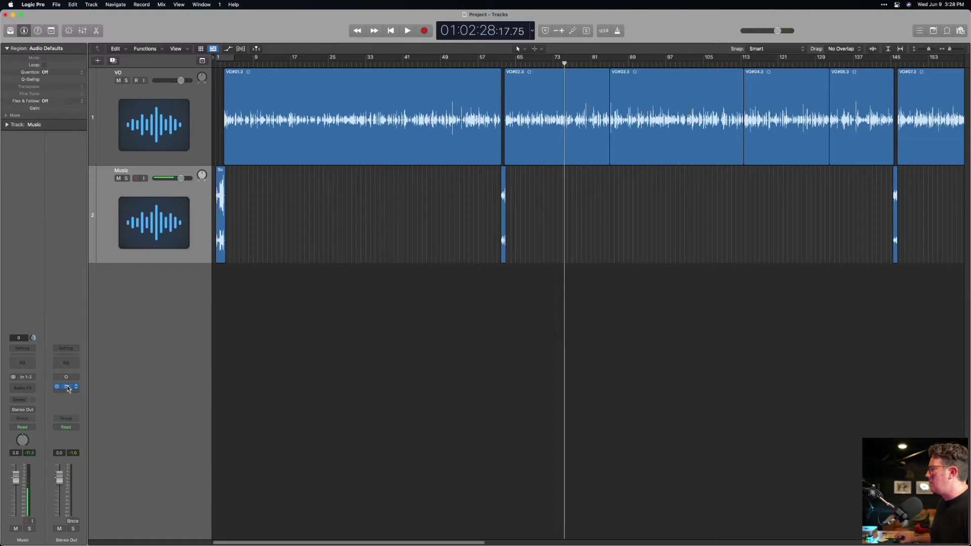
left_click(66, 387)
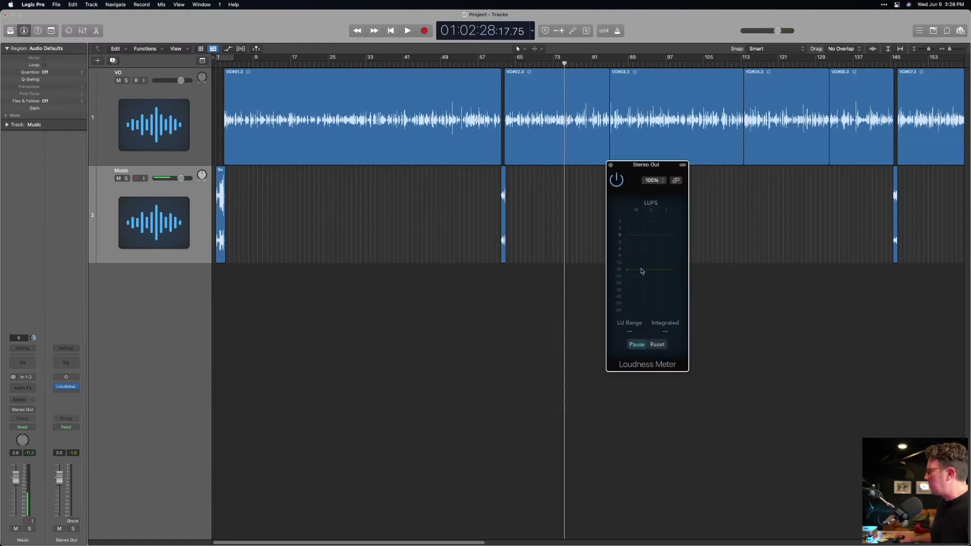
left_click_drag(642, 270, 641, 270)
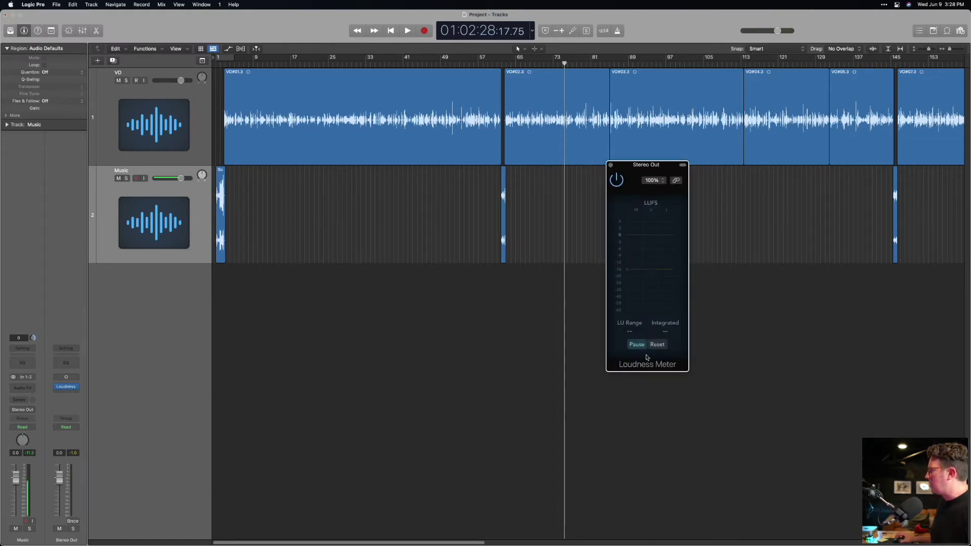
- Move the playhead back to bar 17 and select the VO track with all its regions
left_click(291, 58)
left_click(205, 140)
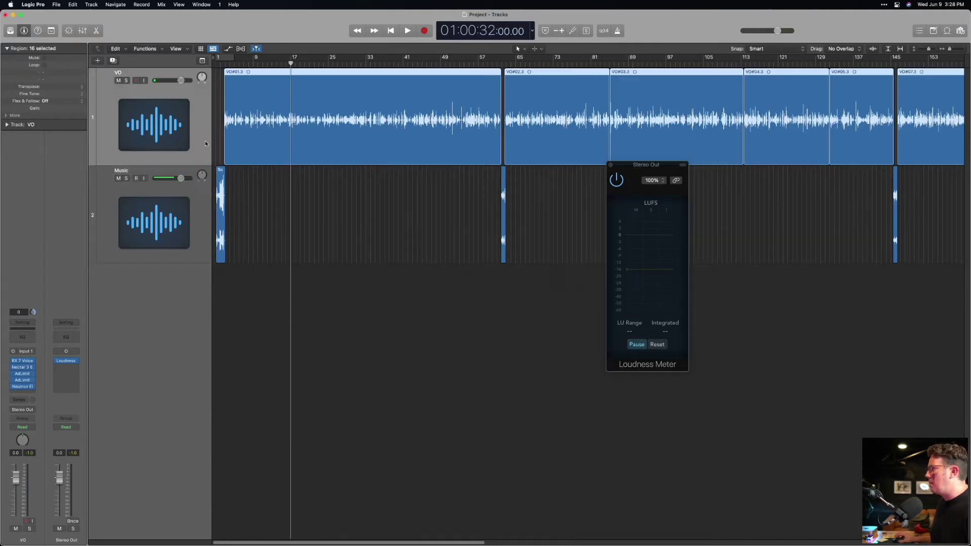
mouse_move(26, 387)
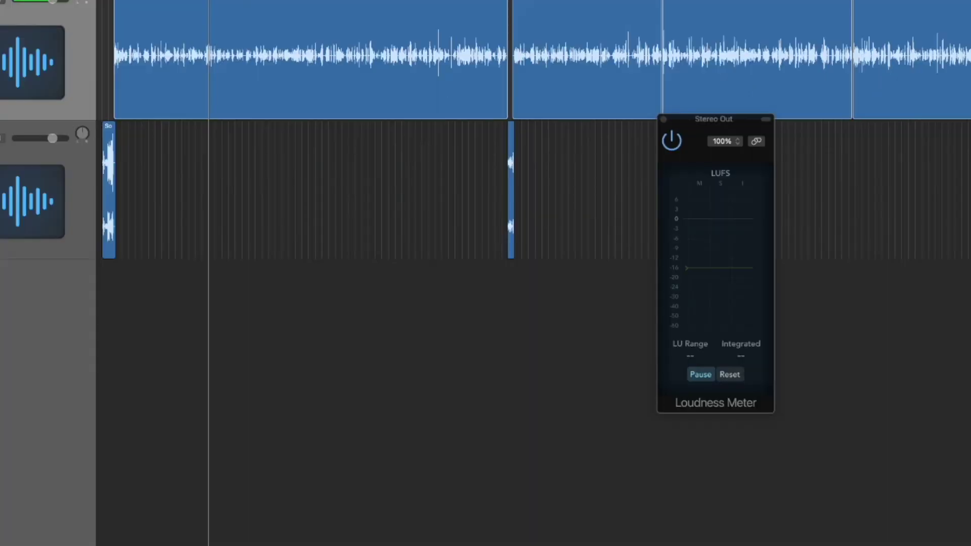
- Play through the VO Adaptive Limiter and read -19.4 LUFS integrated on the loudness meter
left_click(27, 375)
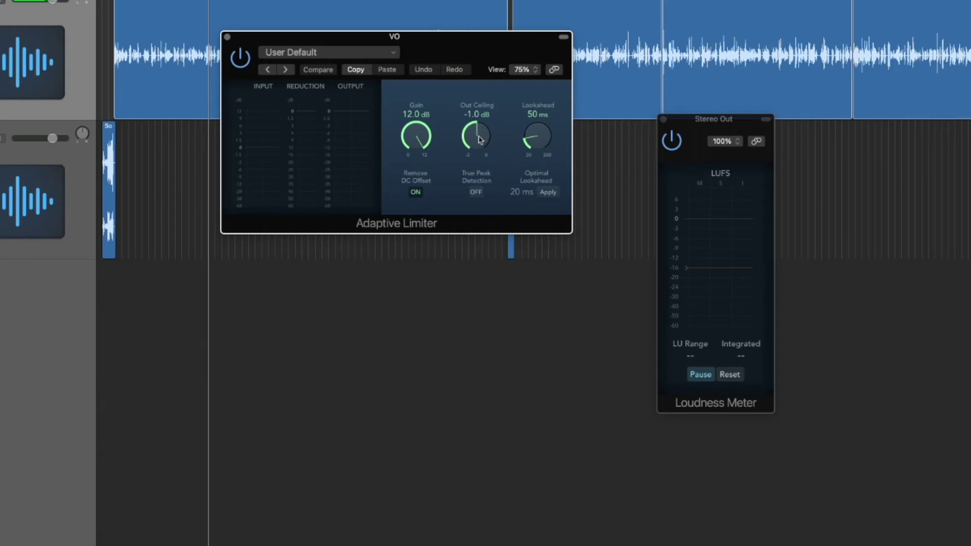
left_click_drag(314, 37, 266, 188)
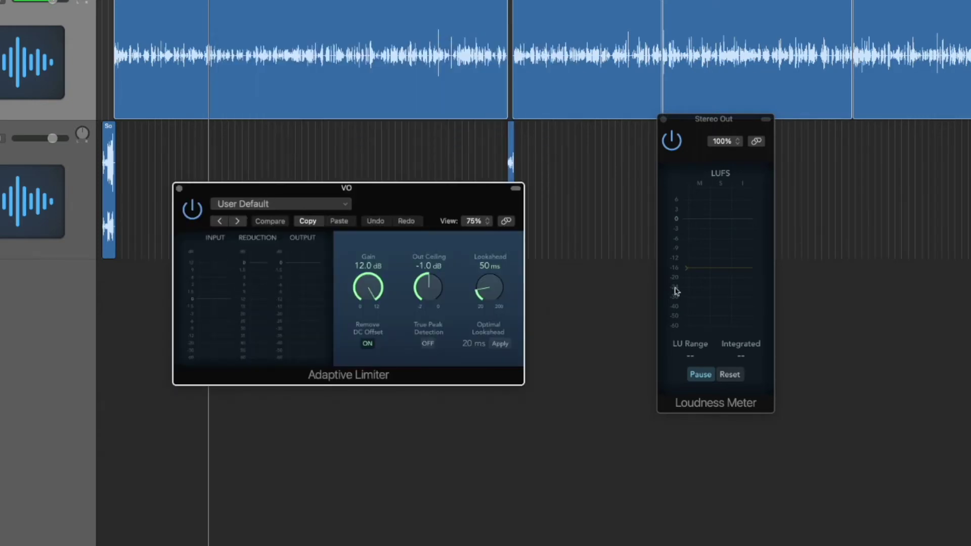
key("space")
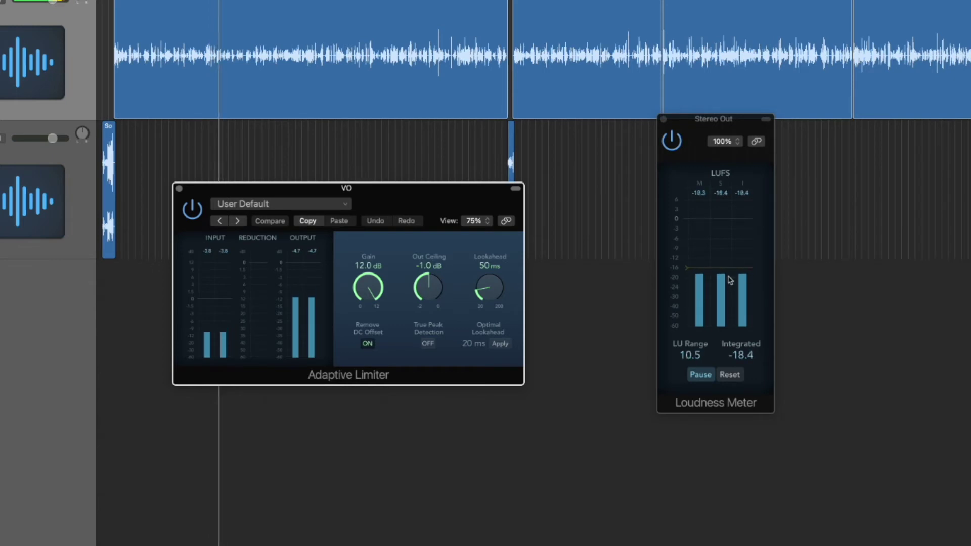
left_click(739, 316)
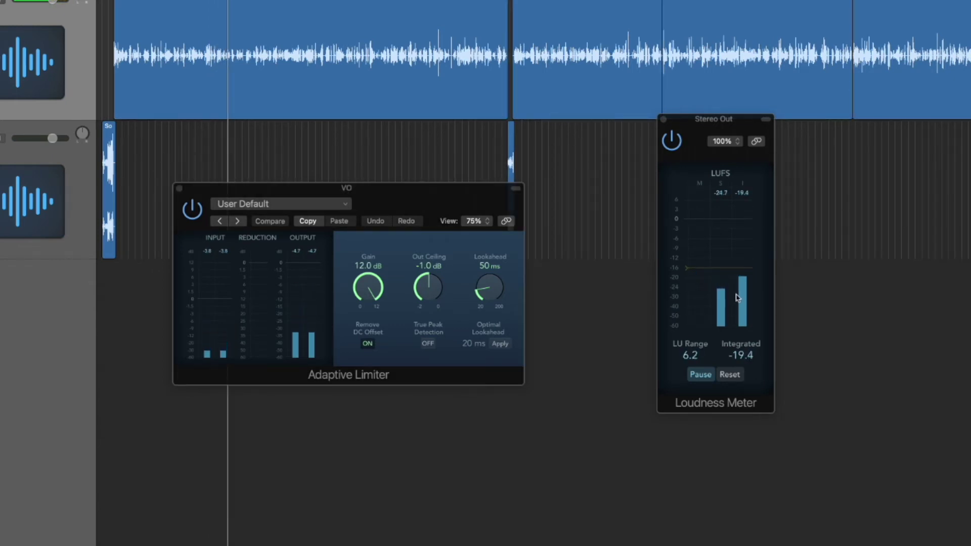
key("space")
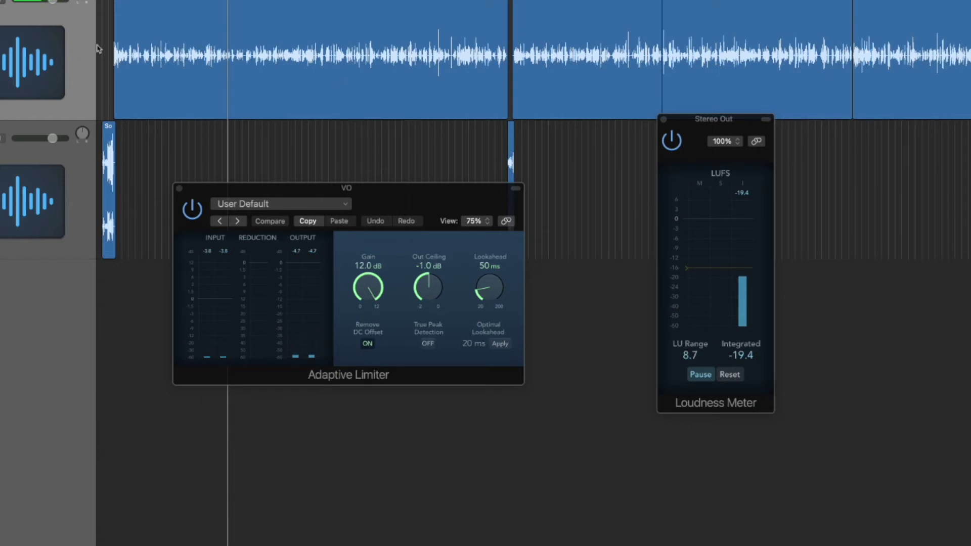
- Copy the limiter settings, close it, and bring up plug-ins for an empty Stereo Out insert
left_click(81, 158)
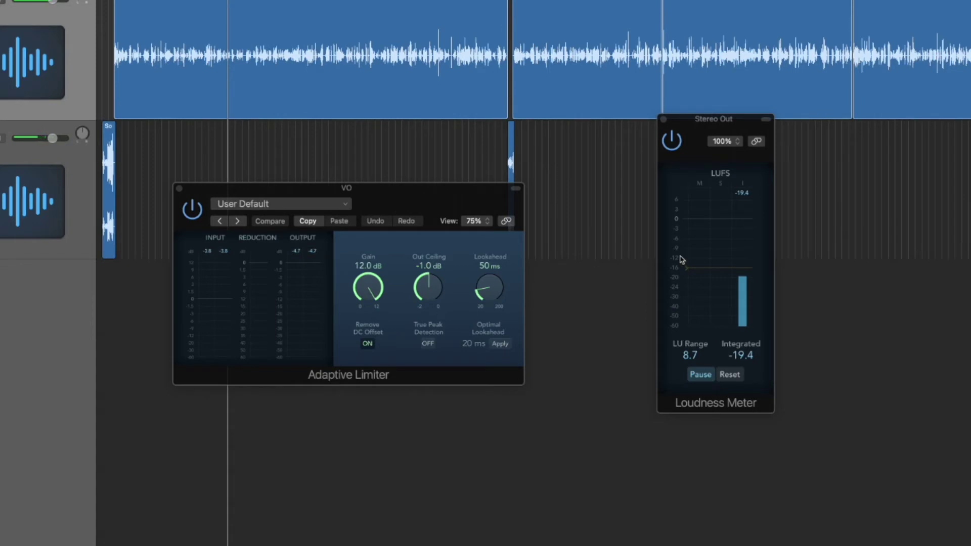
left_click(304, 221)
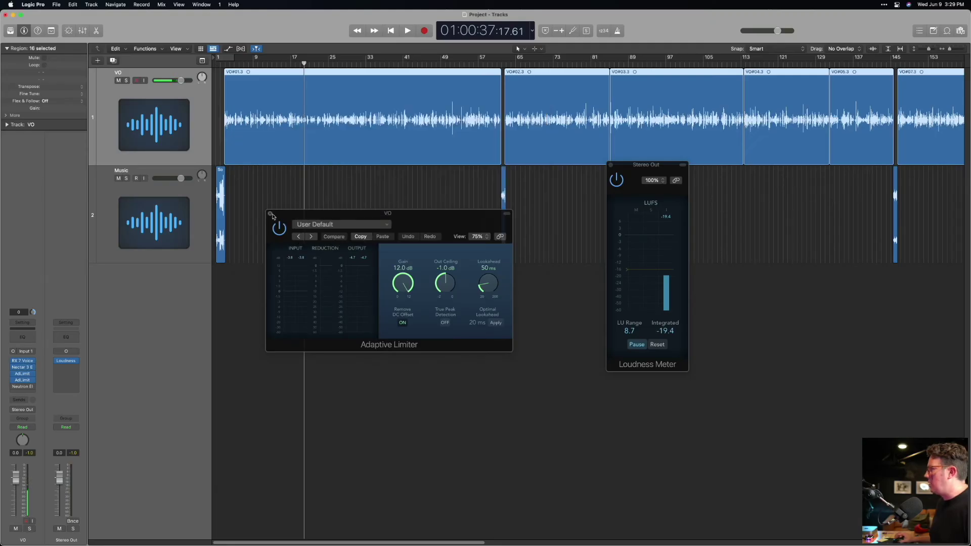
left_click(271, 214)
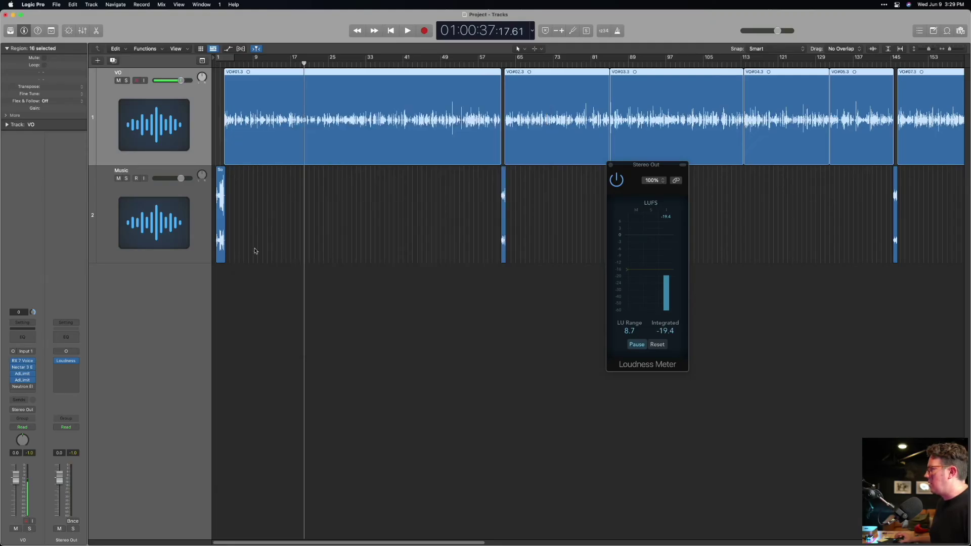
left_click(75, 370)
mouse_move(94, 415)
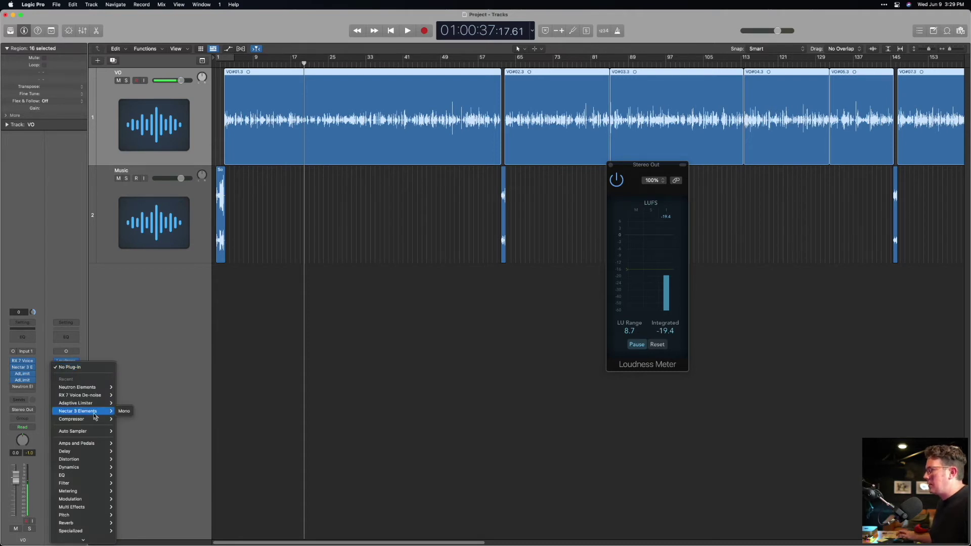
- Browse the iZotope Audio Units without adding one, then show all windows via Mission Control and pick Logic
mouse_move(92, 542)
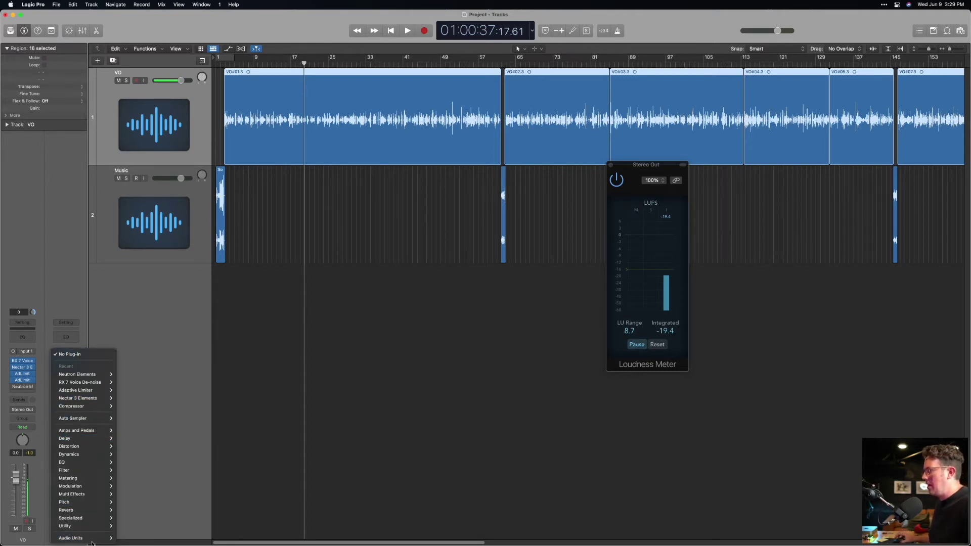
mouse_move(136, 541)
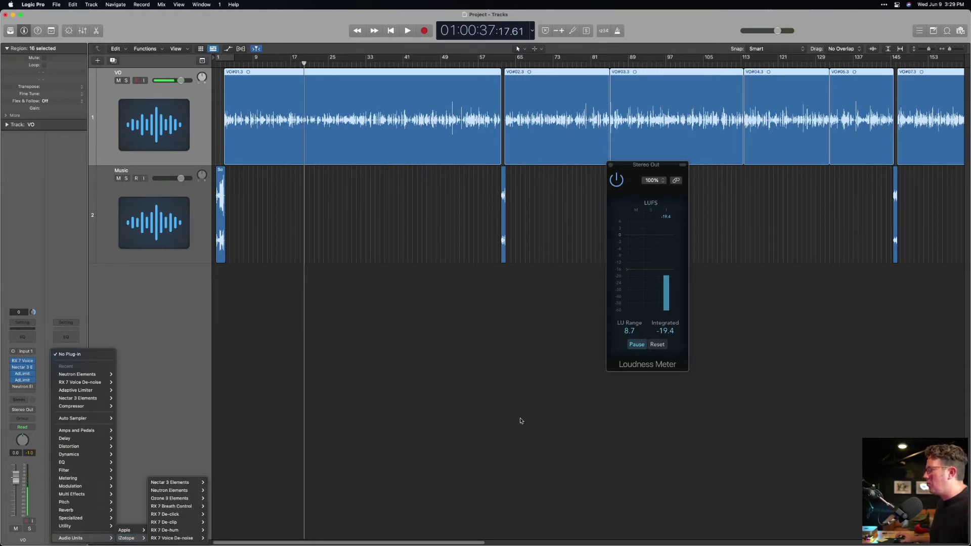
key("Escape")
key("ctrl+Up")
left_click(493, 360)
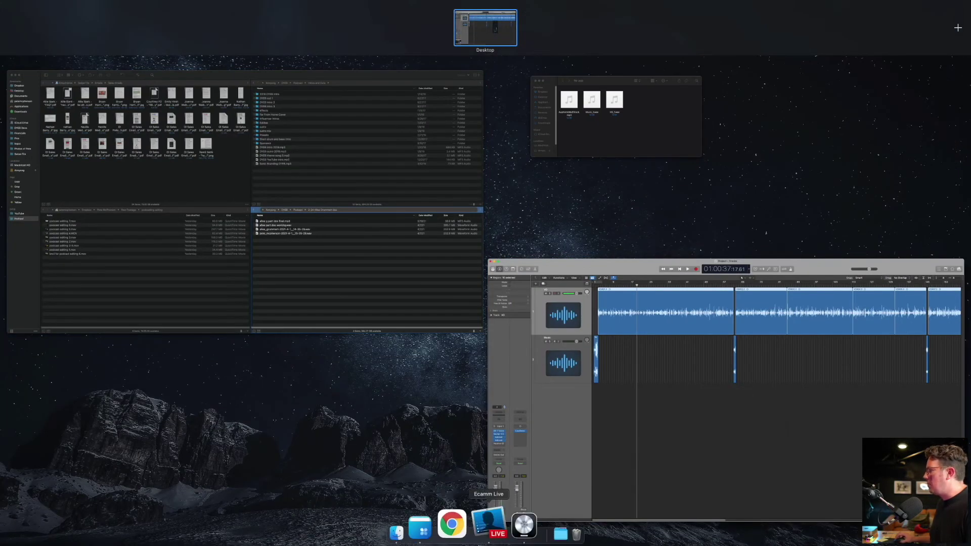
- Search Google for 'vocal rider plugin' in a new tab and open the Waves Vocal Rider page
key("super+n")
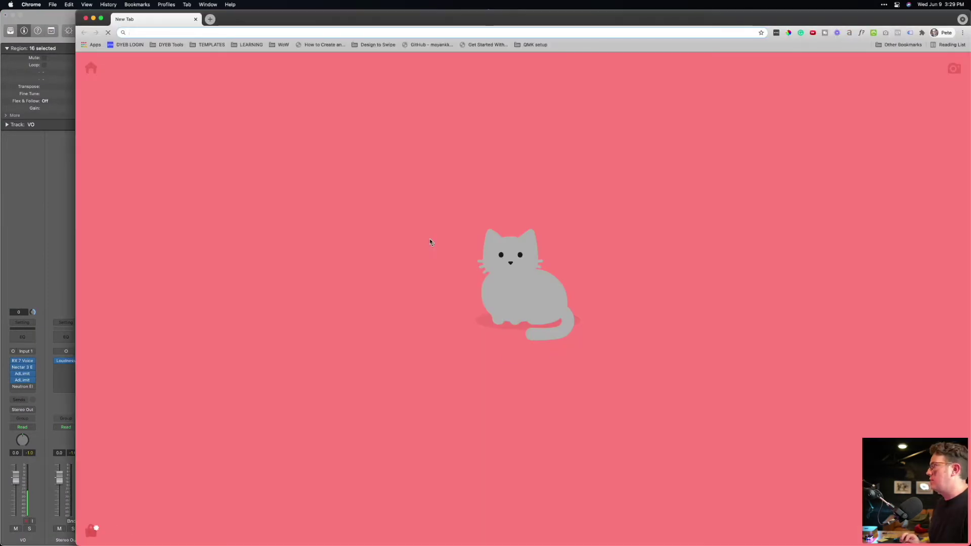
type("v")
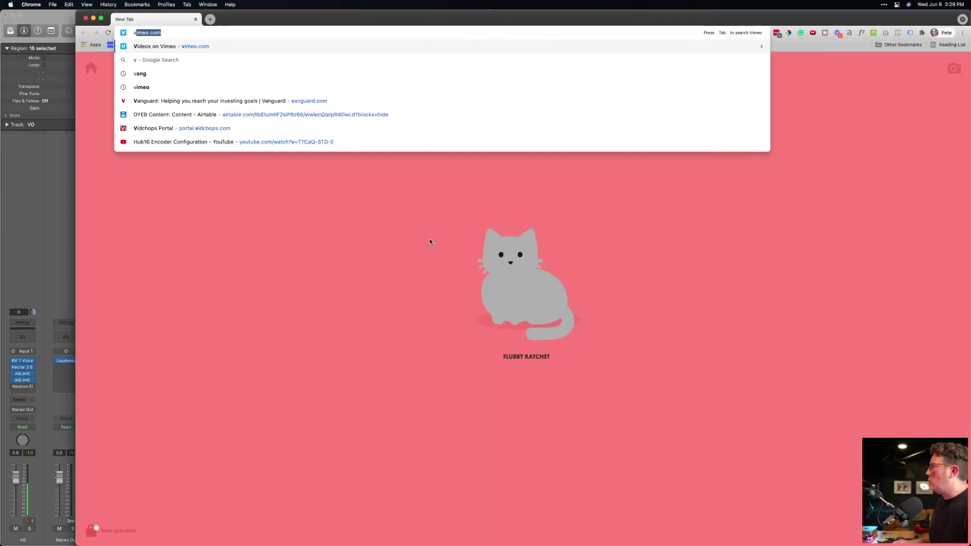
type("ocal rider plugin")
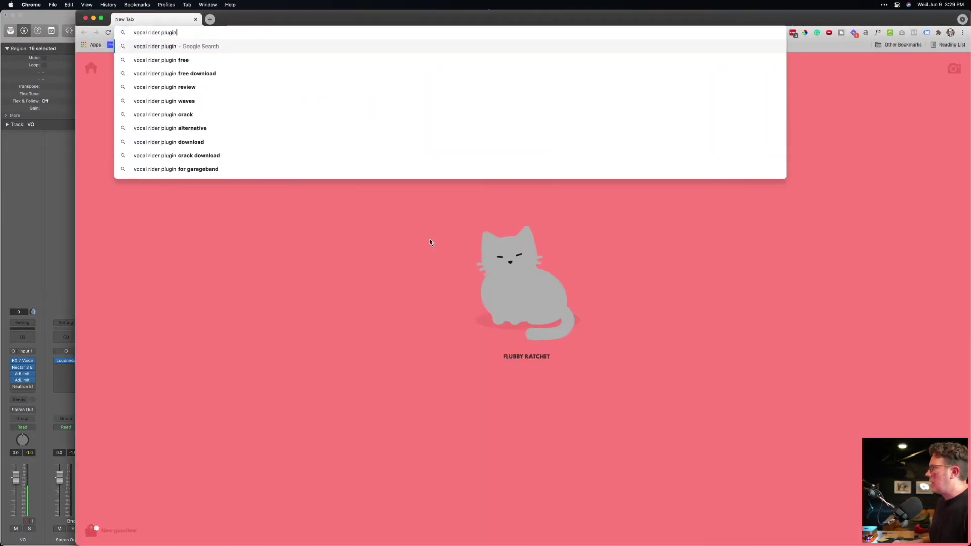
key("Return")
left_click(167, 330)
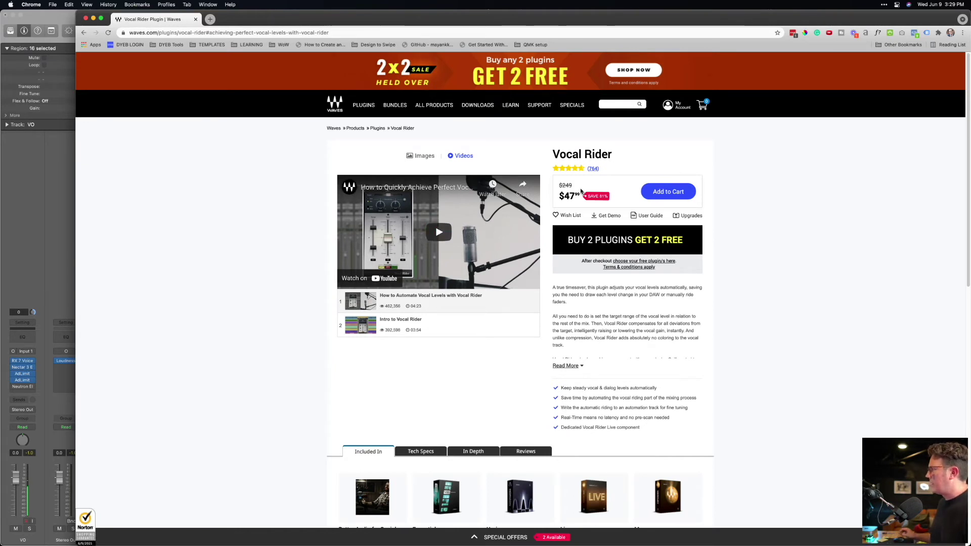
- Bring Logic Pro back in front and reopen the VO track's limiter
left_click(59, 284)
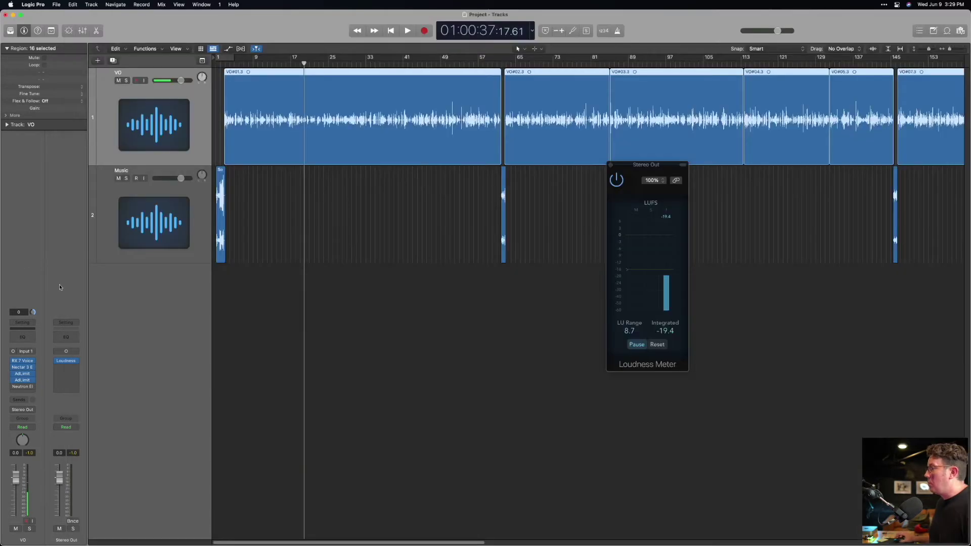
mouse_move(68, 364)
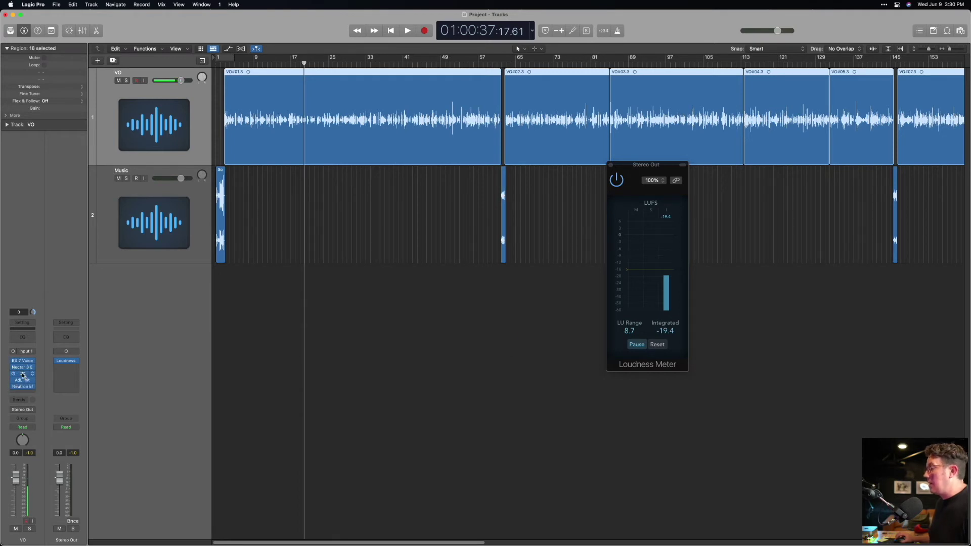
left_click(22, 376)
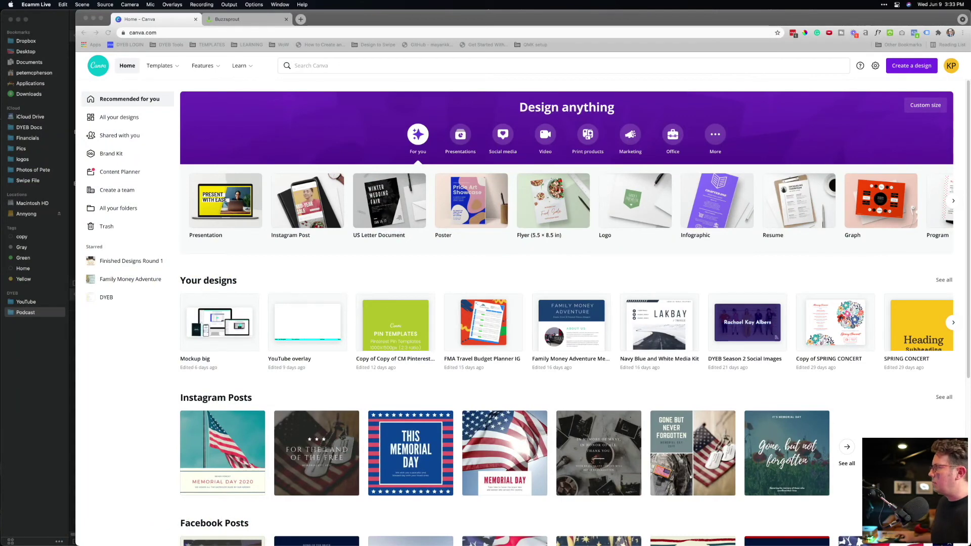
- Make the Chrome window showing Canva's home page active
left_click(213, 95)
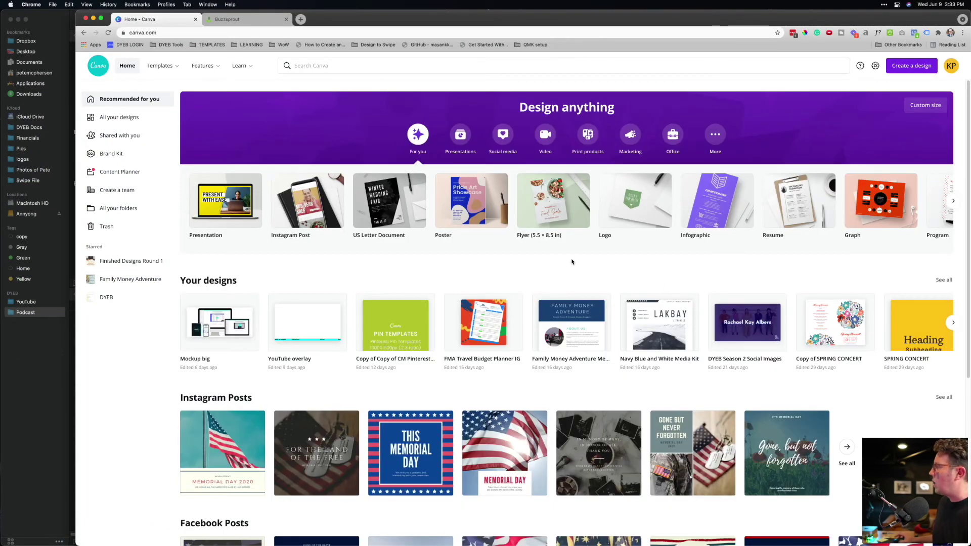
- Open the DYEB Season 2 Social Images design and duplicate the guest's page as page 8
left_click(750, 329)
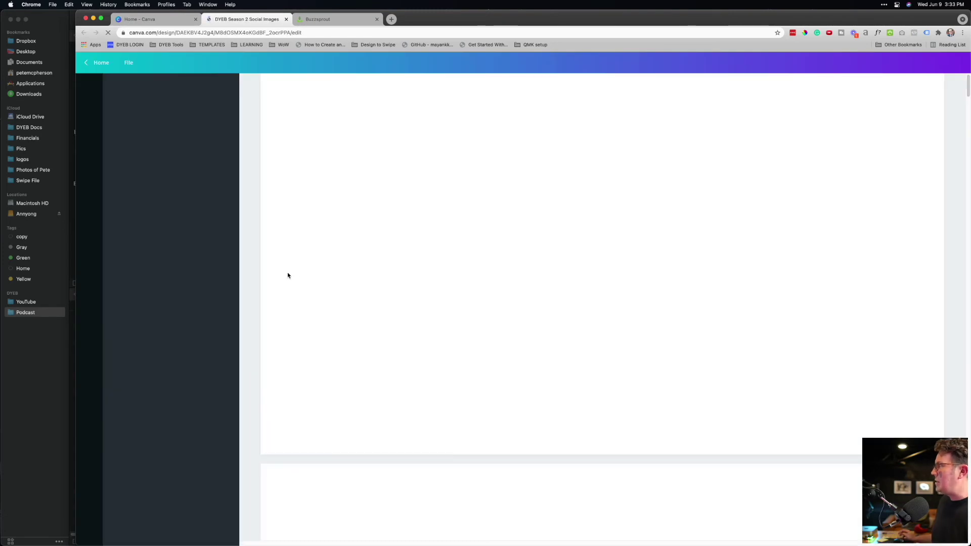
scroll(501, 299, "down", 10)
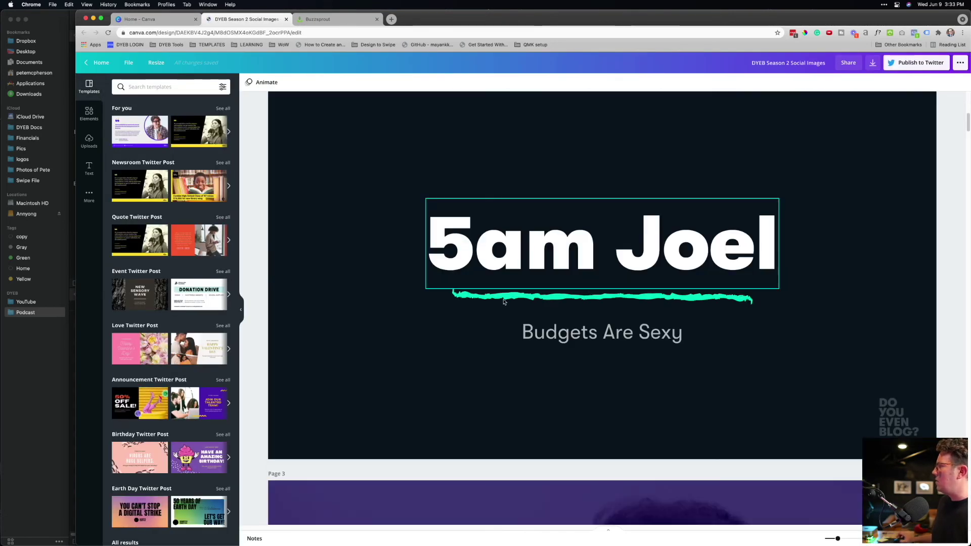
scroll(504, 302, "down", 20)
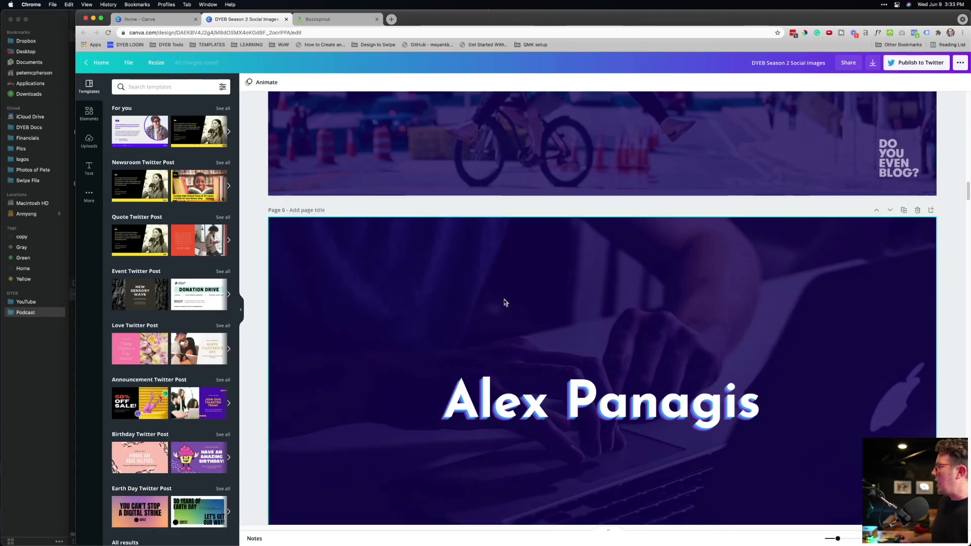
scroll(506, 303, "down", 5)
scroll(514, 304, "up", 2)
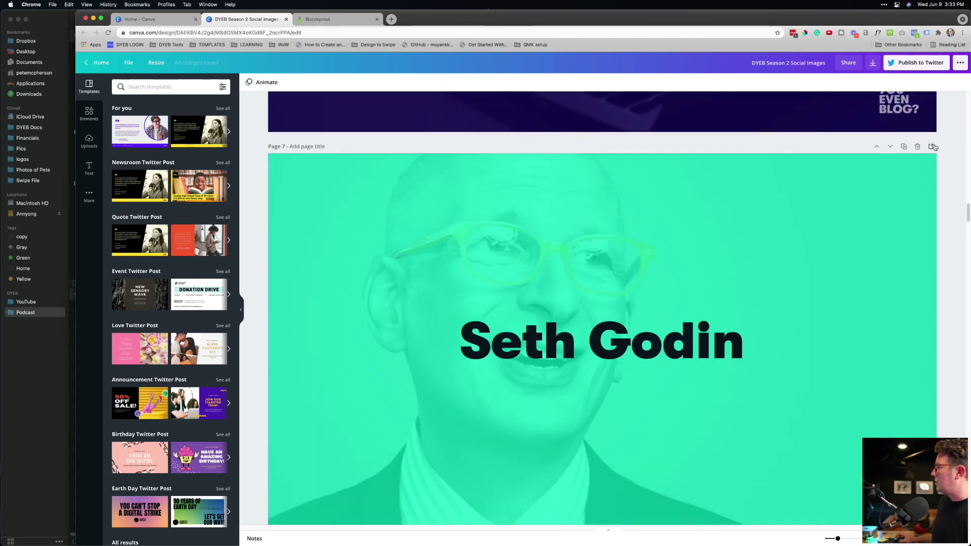
left_click(904, 147)
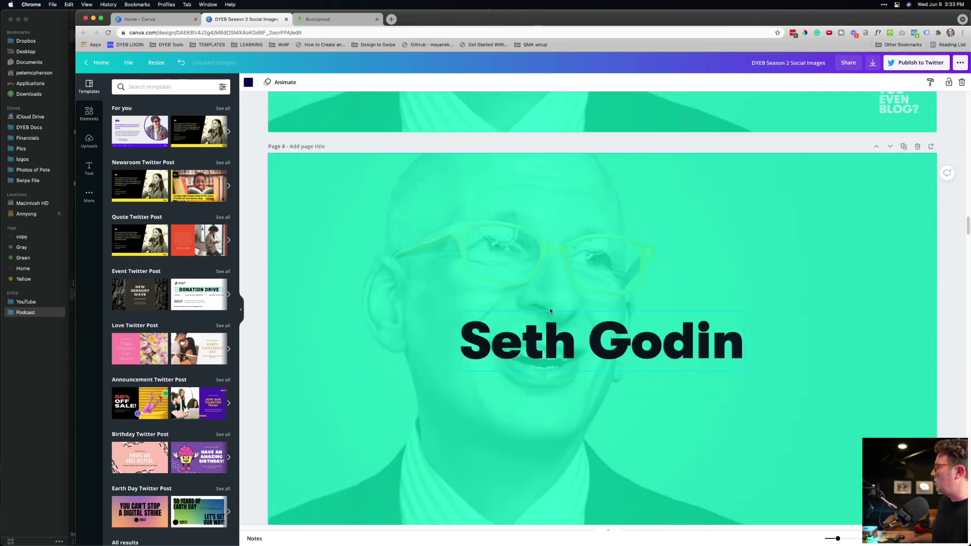
- Replace the name text on page 8 with the guest's name
left_click(494, 239)
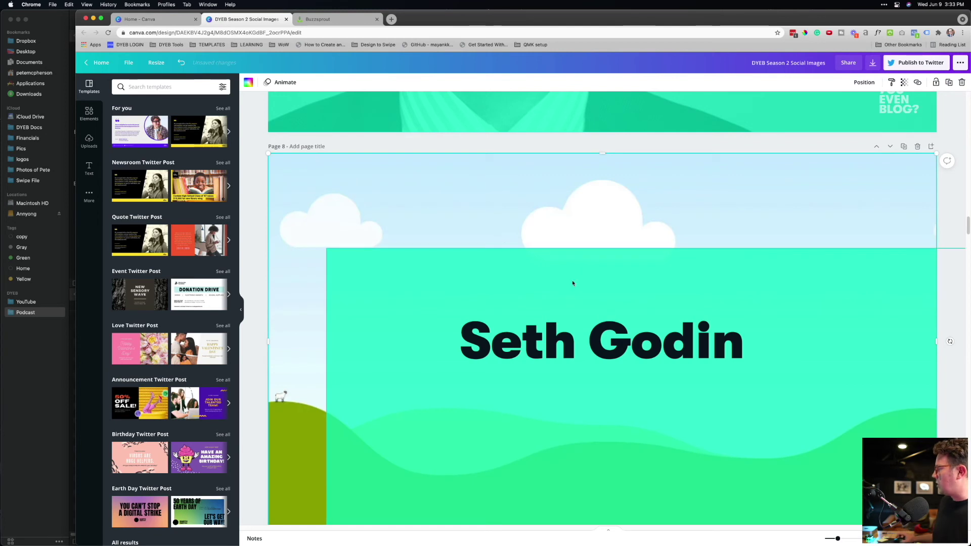
double_click(536, 344)
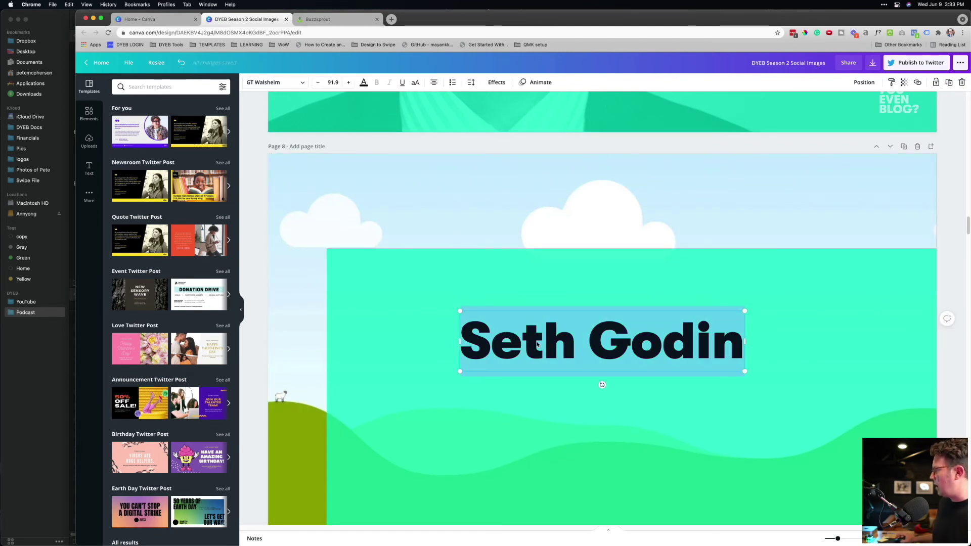
type("Pete McPherson")
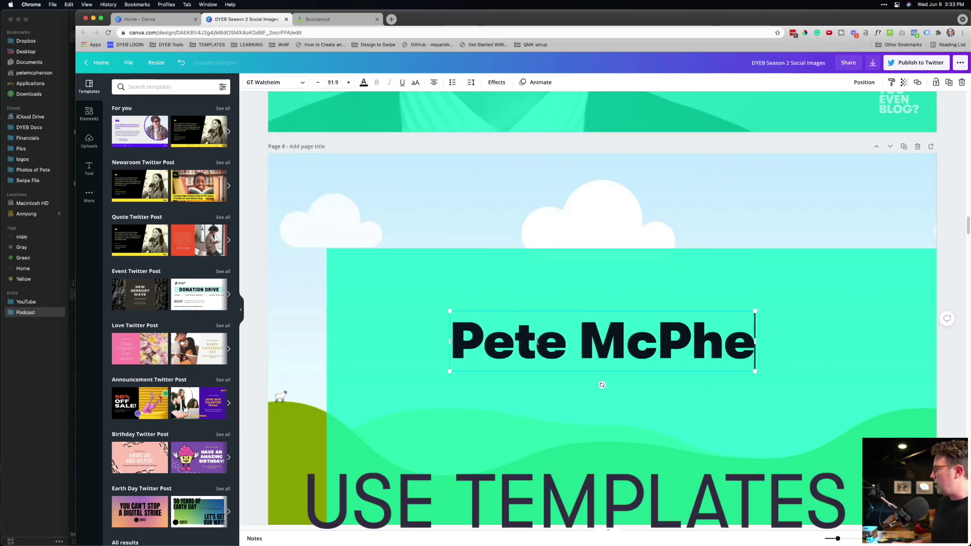
left_click(492, 195)
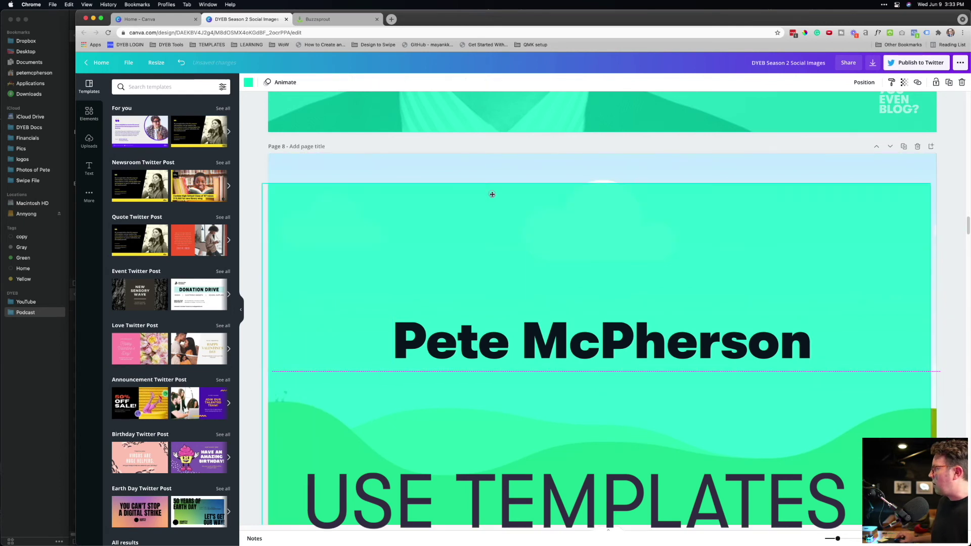
- Turn the page 8 background red with the brand swatch
right_click(376, 214)
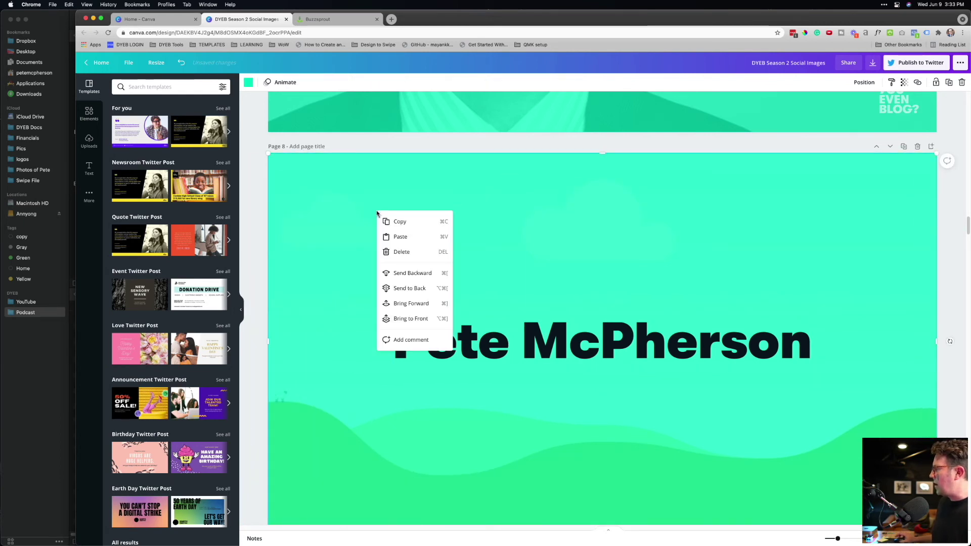
left_click(358, 207)
left_click(249, 83)
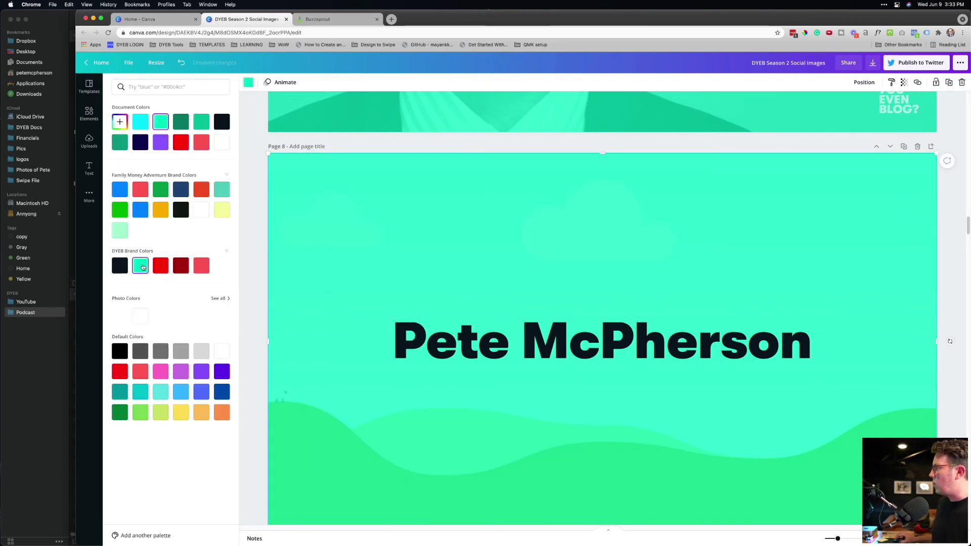
left_click(160, 266)
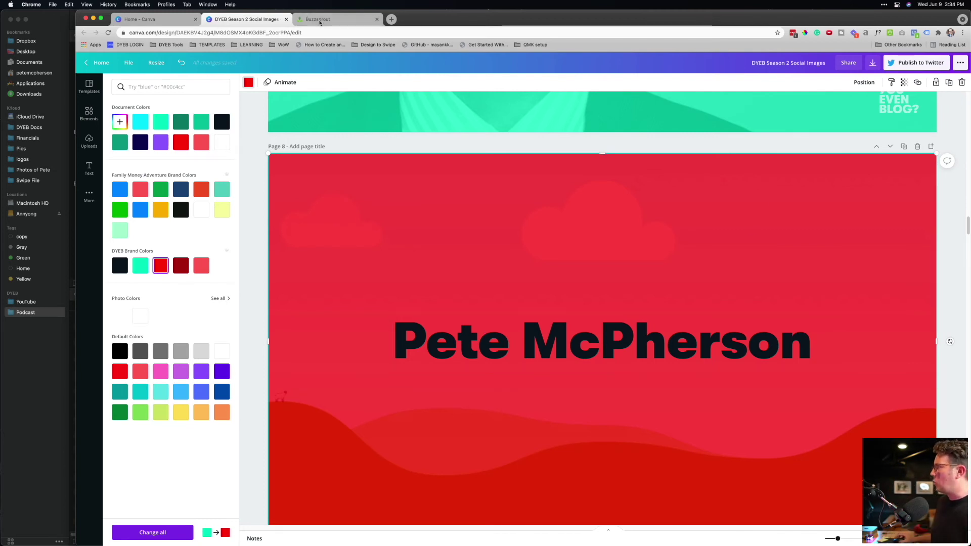
- On the Buzzsprout episode edit page, review the FREE RESOURCES and LET'S CONNECT description blocks
left_click(345, 21)
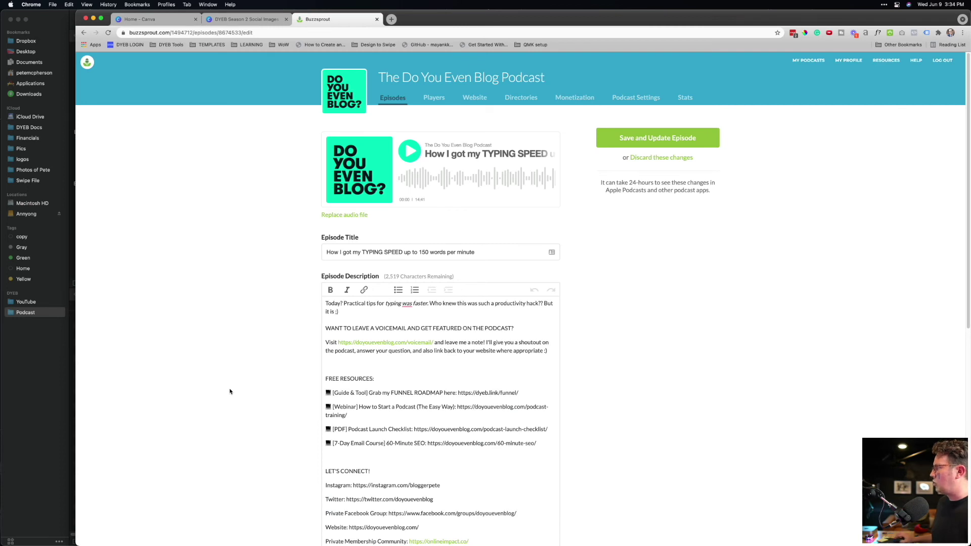
scroll(232, 387, "down", 5)
scroll(455, 323, "up", 2)
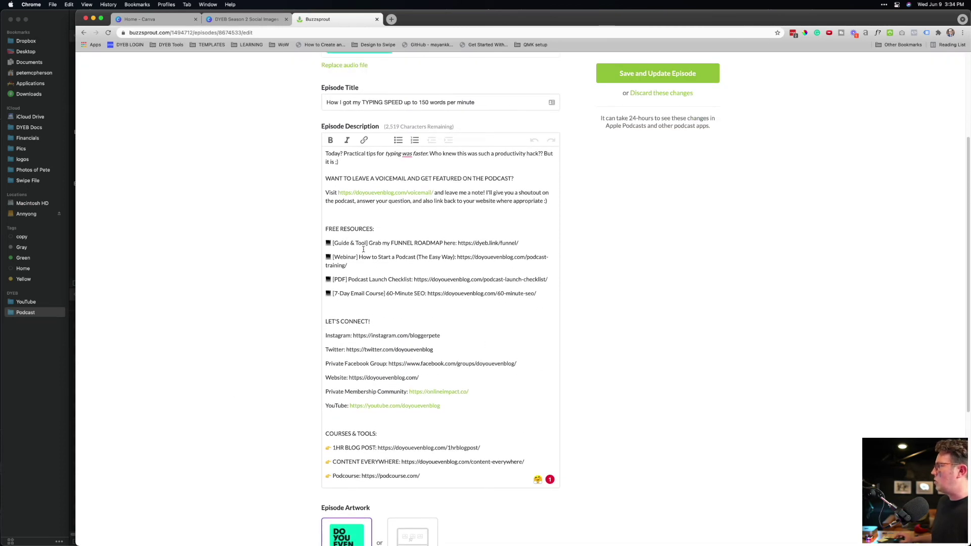
left_click_drag(346, 232, 517, 297)
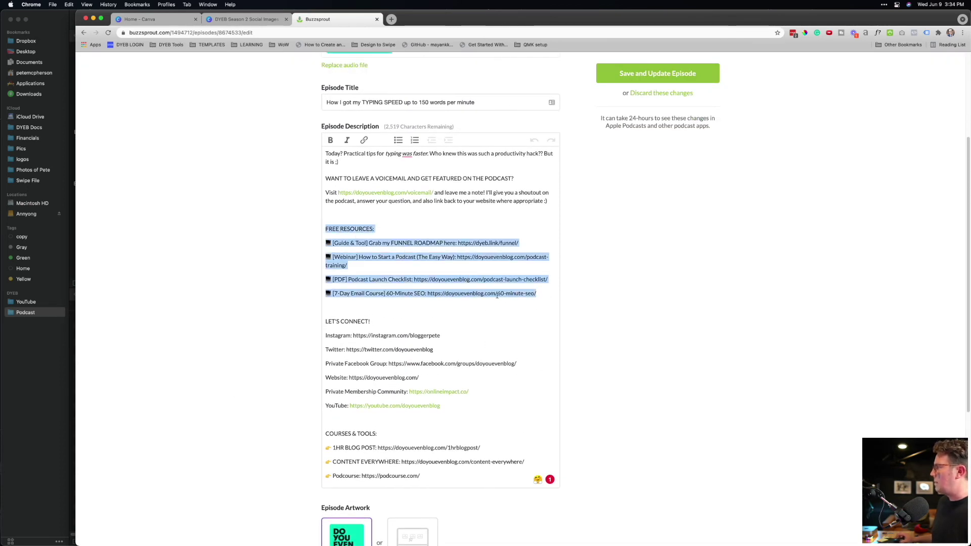
scroll(383, 317, "down", 1)
left_click_drag(332, 312, 470, 389)
left_click(410, 338)
- Review the COURSES & TOOLS lines, opening paragraph and voicemail paragraph of the description
scroll(410, 339, "down", 3)
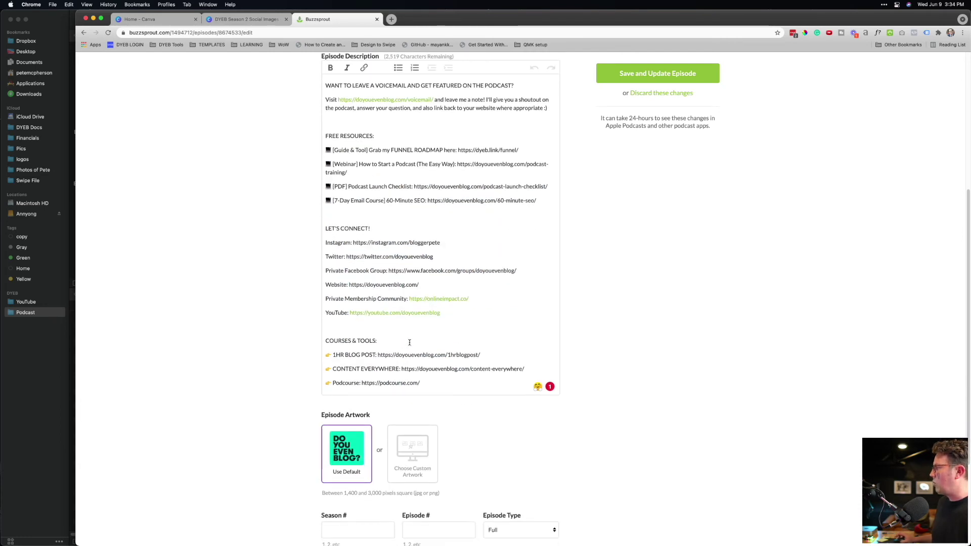
left_click_drag(428, 383, 323, 345)
key("Left")
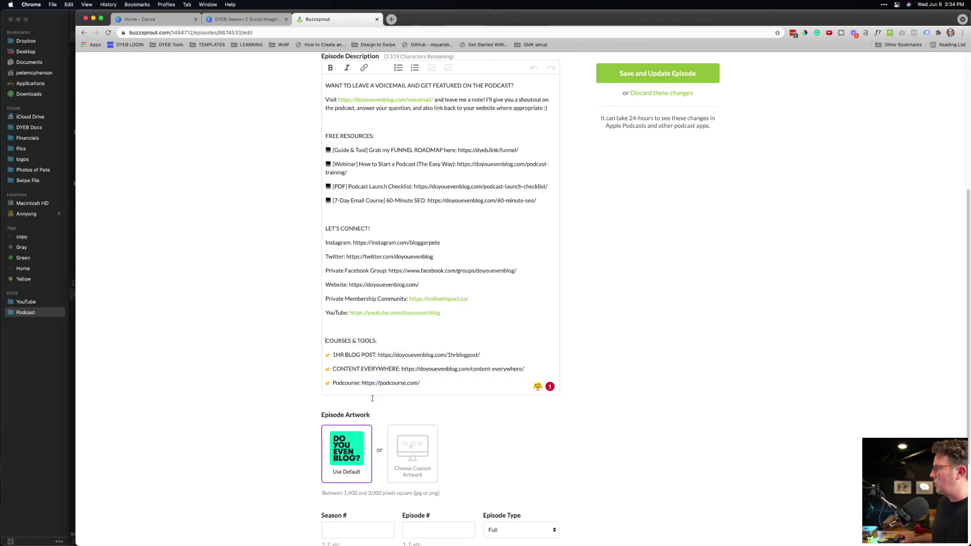
scroll(384, 360, "up", 5)
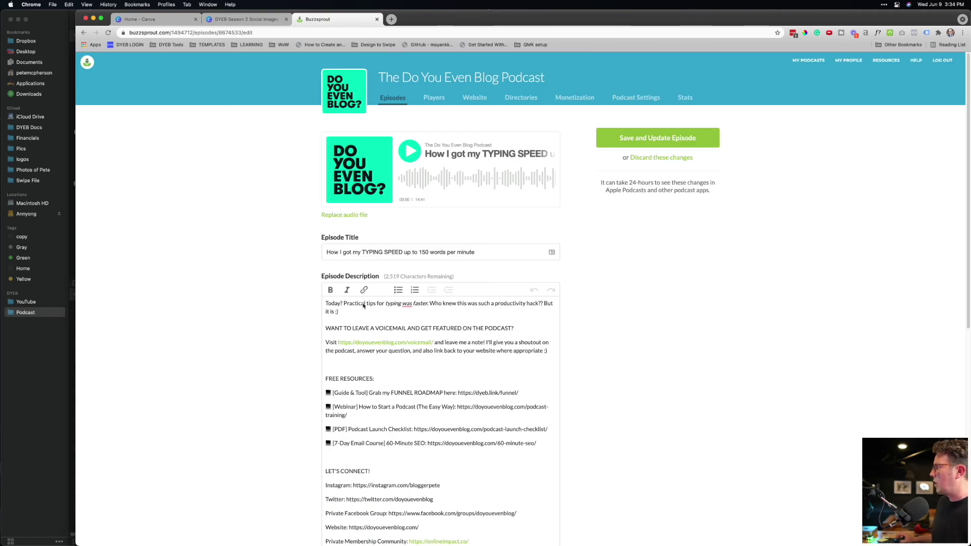
triple_click(363, 305)
left_click(374, 315)
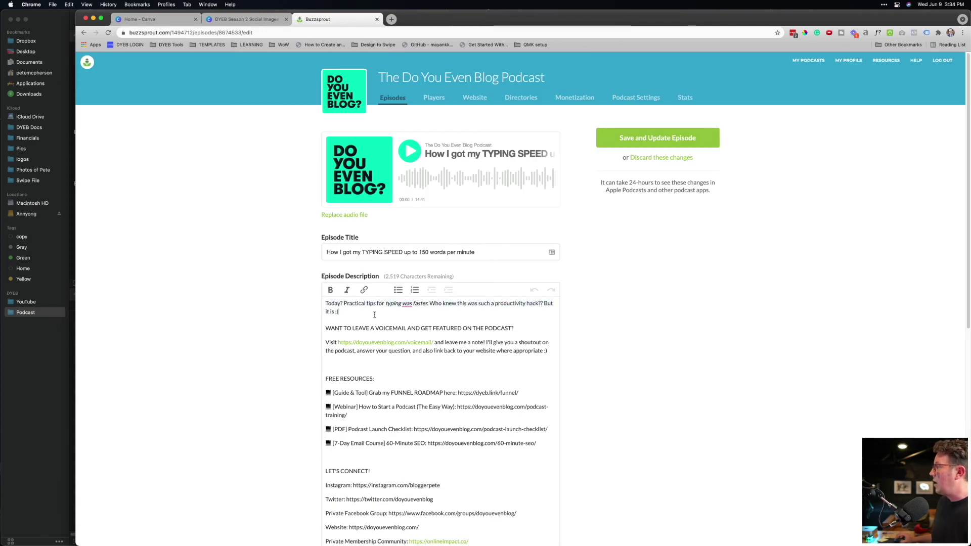
left_click_drag(332, 328, 467, 360)
left_click(344, 328)
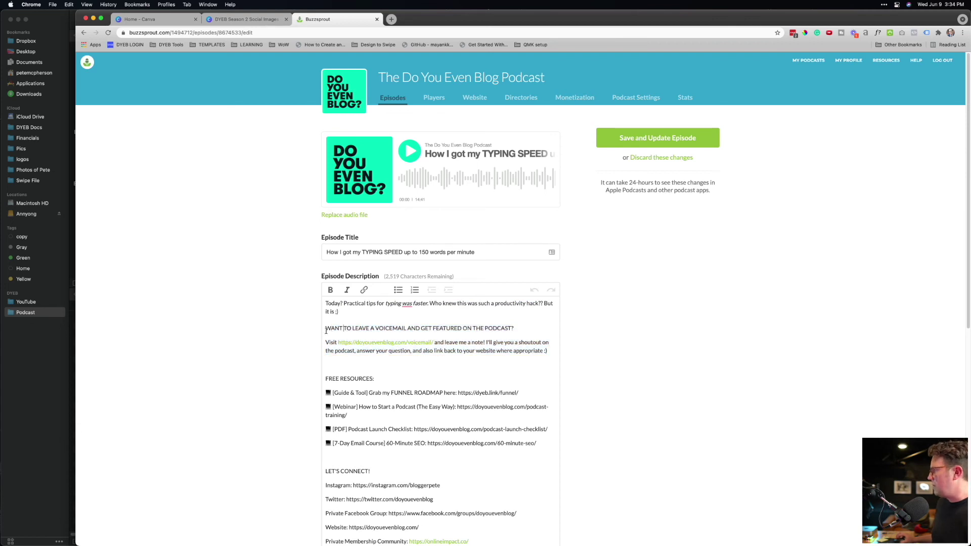
- Scroll through the description once more, then switch to the Drafts notes app
scroll(401, 347, "down", 5)
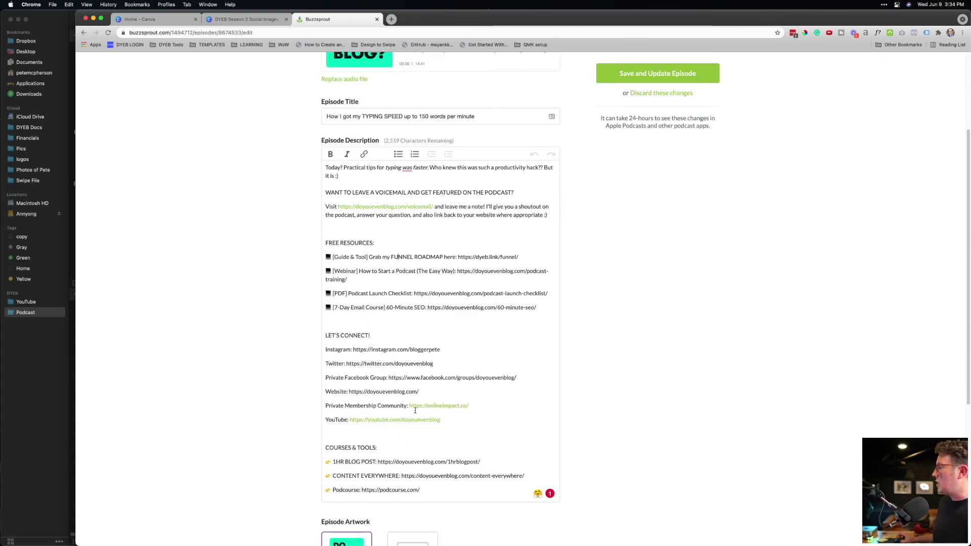
scroll(419, 411, "up", 2)
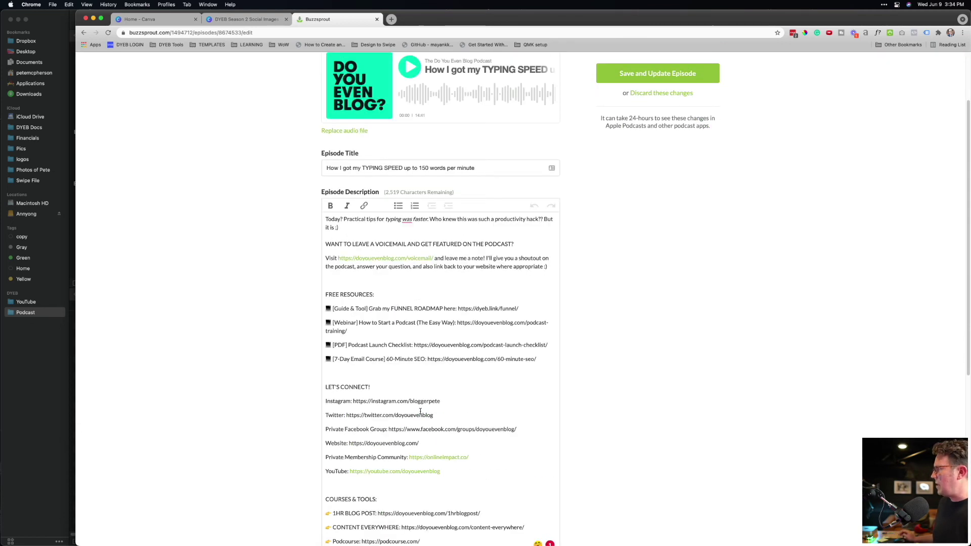
scroll(420, 411, "down", 2)
key("super+space")
key("Return")
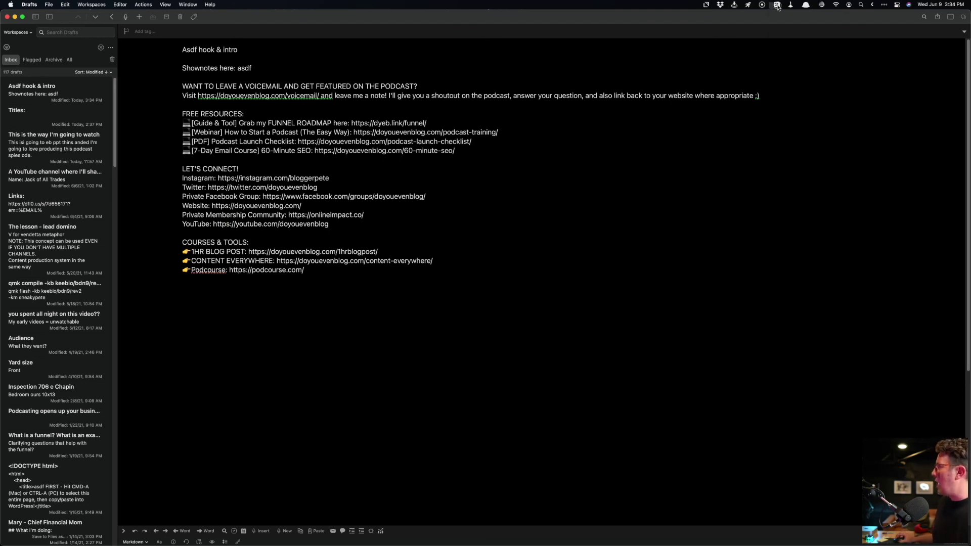
- Check the Keyboard Maestro text-expansion macros, then bring the Buzzsprout Chrome window forward
left_click(777, 5)
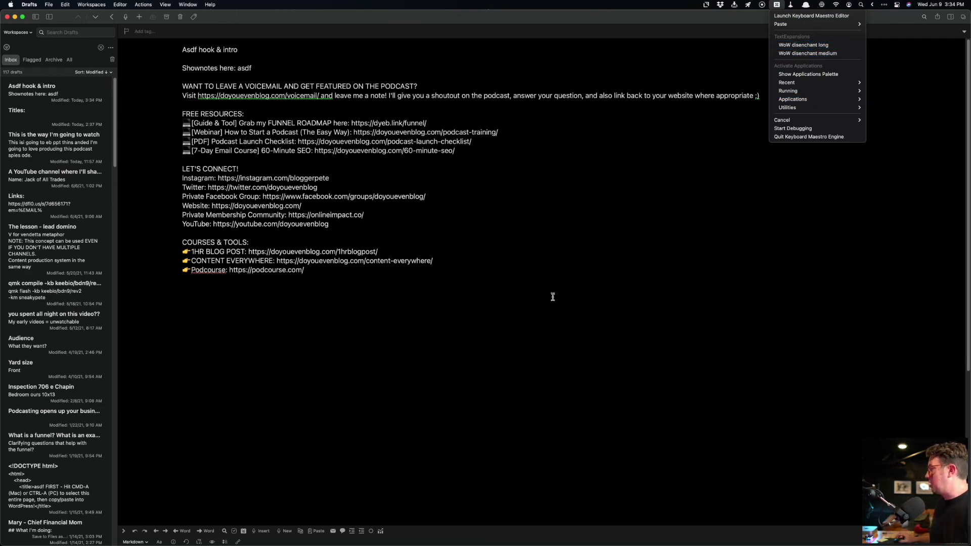
key("Escape")
key("ctrl+Up")
left_click(678, 208)
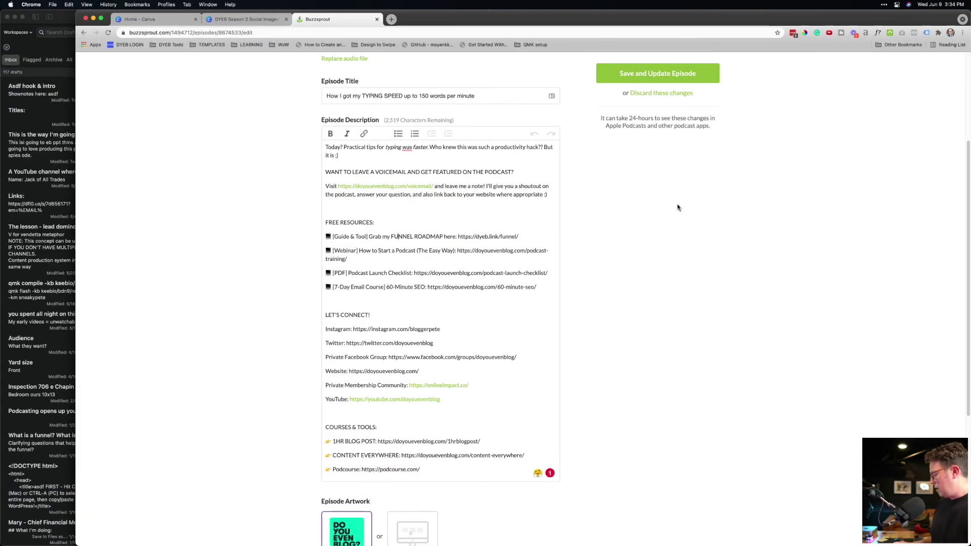
key("super+t")
type("tex")
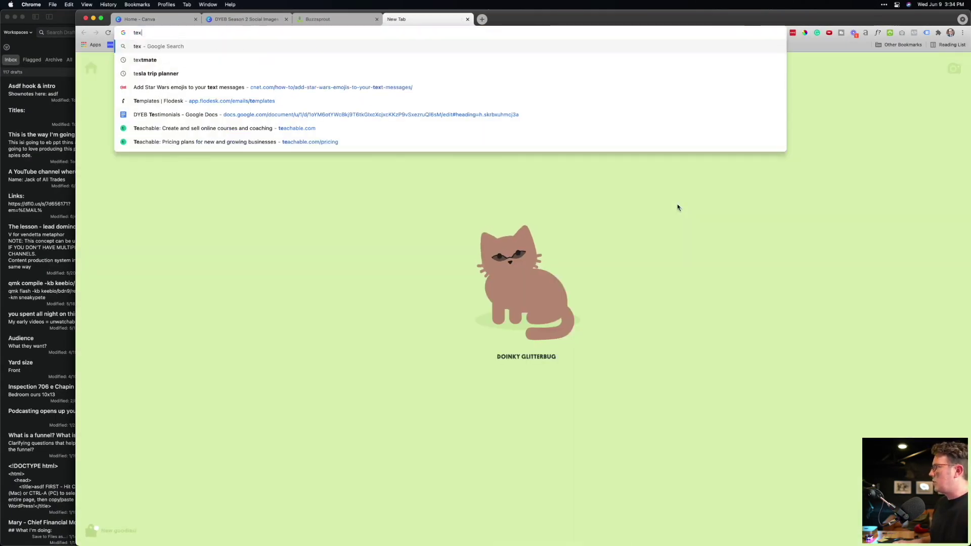
type("texpander")
key("Return")
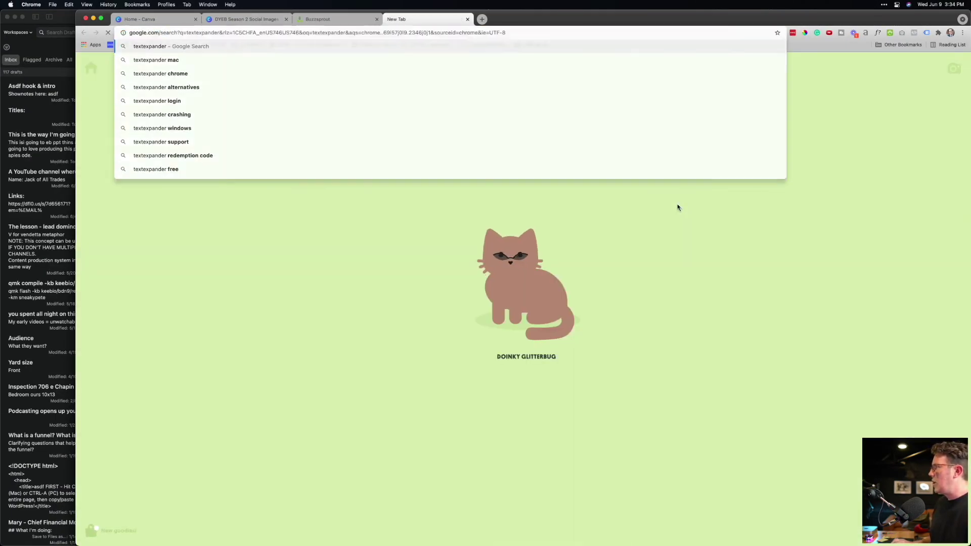
key("super+t")
type("atext")
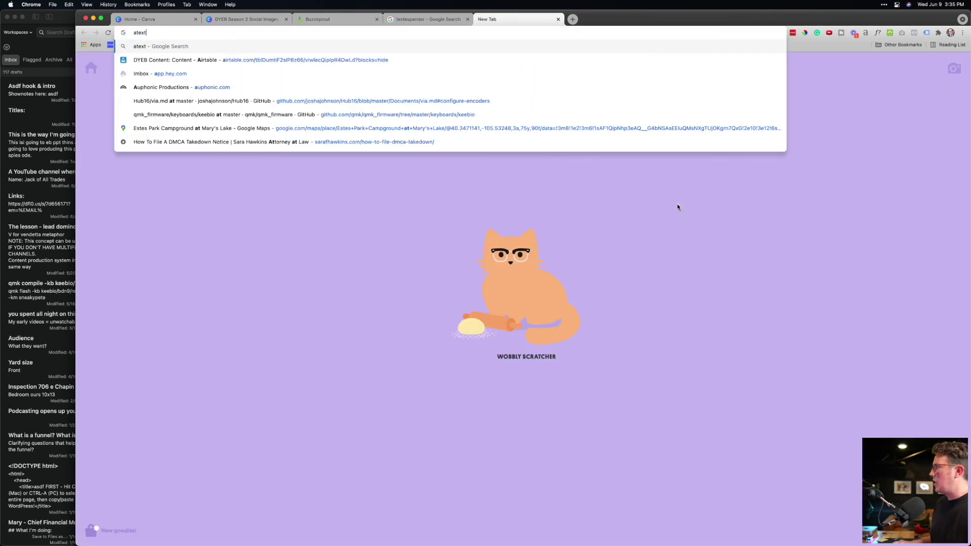
key("Return")
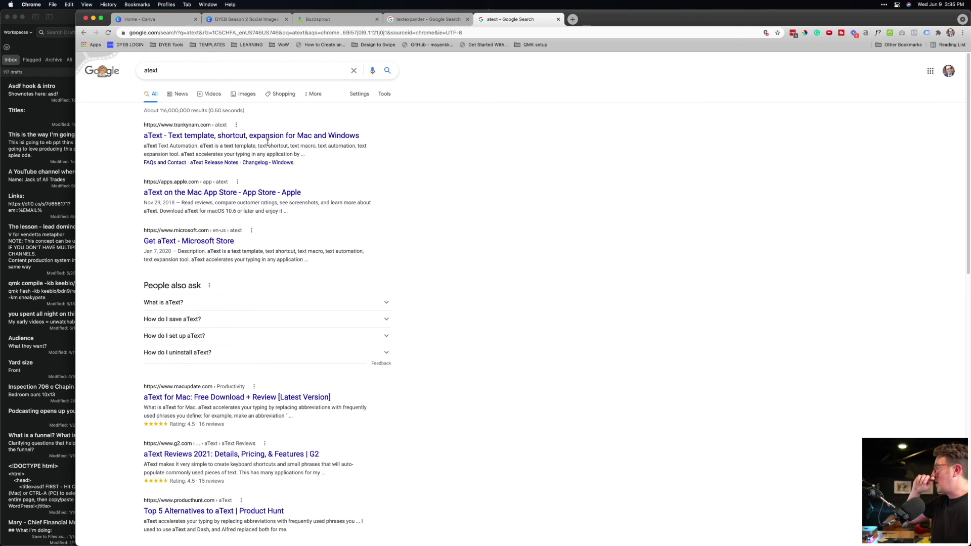
key("super+w")
key("super+w")
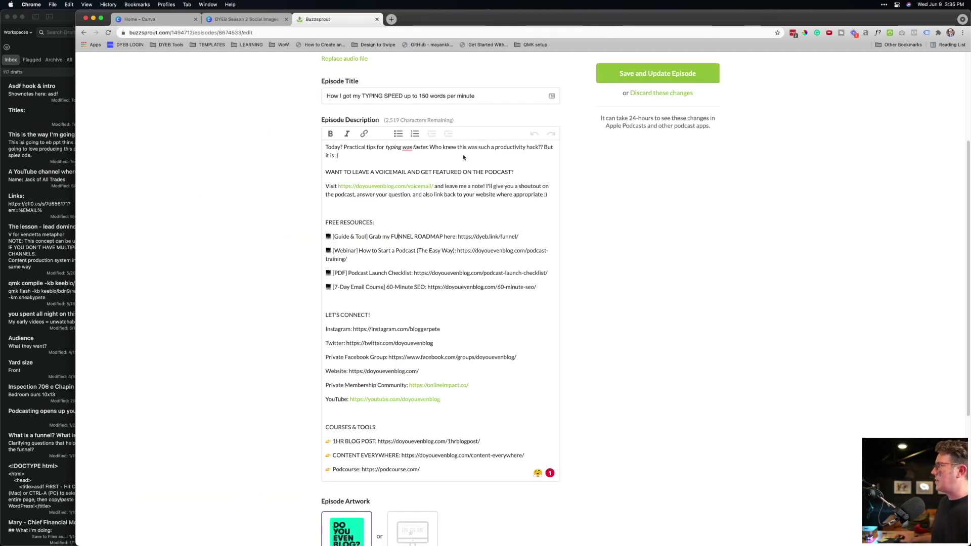